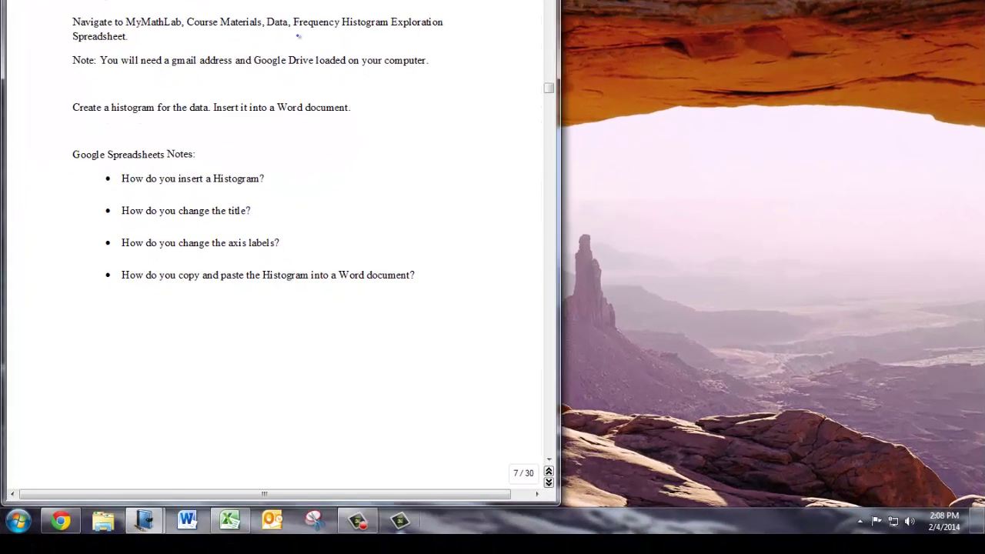
Underline 'Frequency Histogram' in the PDF instructions and switch to the MyMathLab course page
{"action": "left_click_drag", "start_coordinate": [291, 29], "coordinate": [387, 28]}
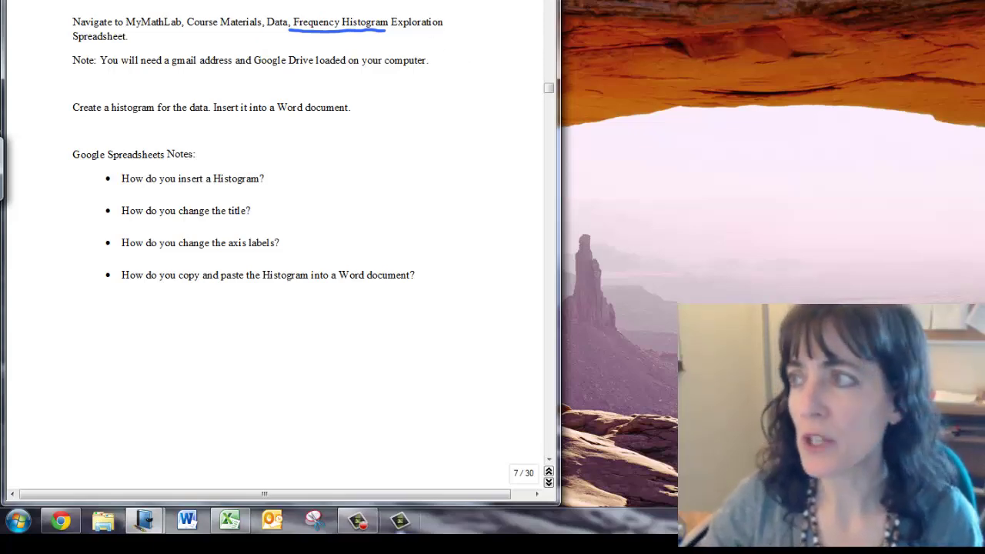
{"action": "key", "text": "alt+Tab"}
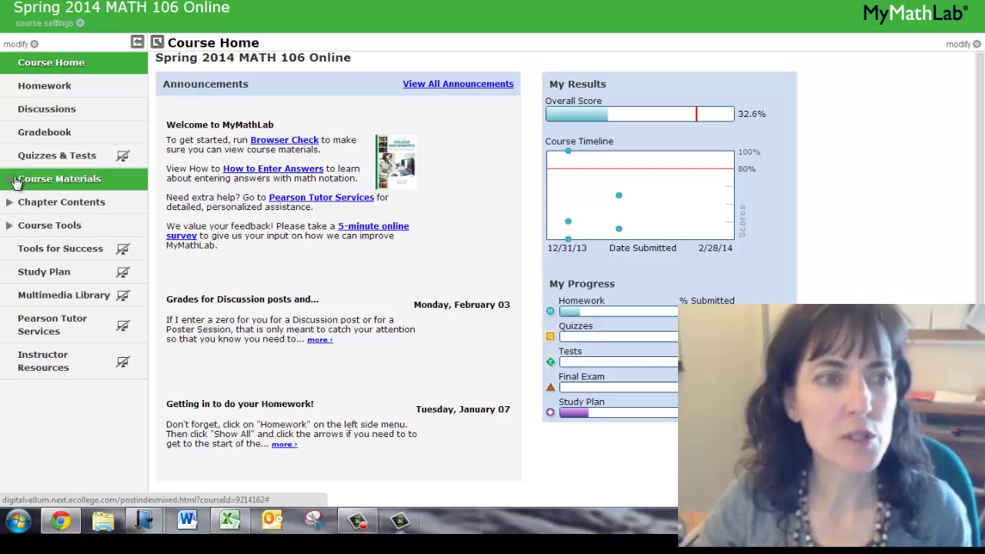
Open Frequency Histogram Instructor Data from Course Materials > Data in MyMathLab
{"action": "left_click", "coordinate": [15, 182]}
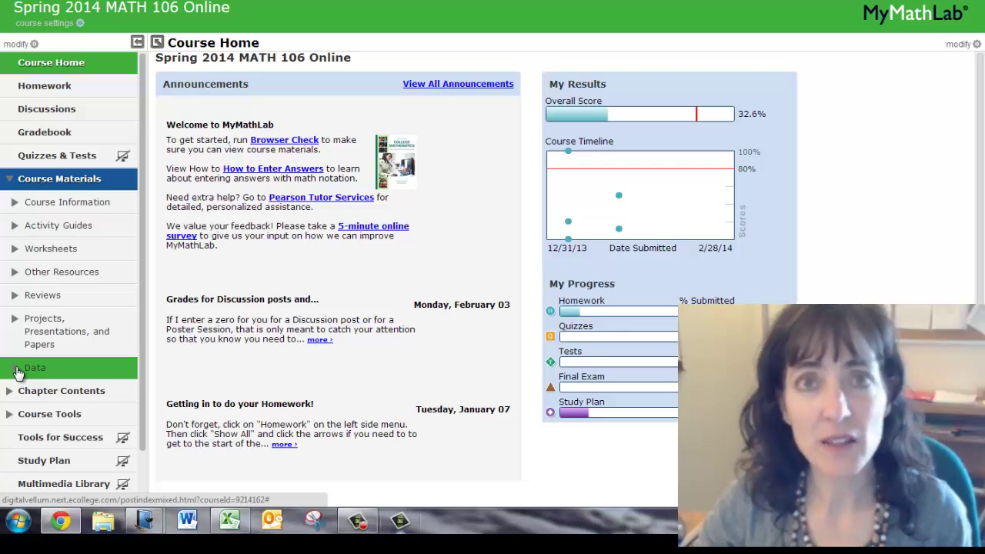
{"action": "left_click", "coordinate": [18, 371]}
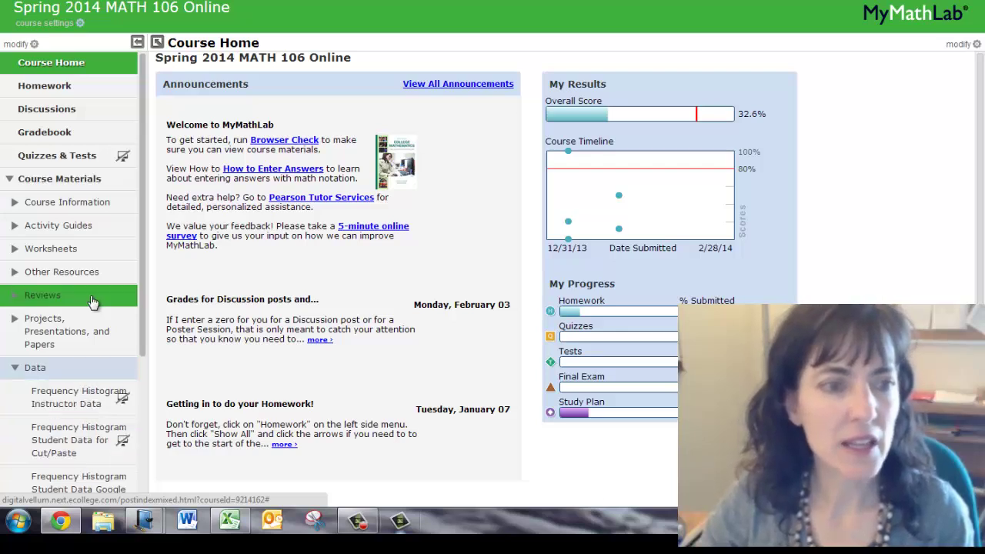
{"action": "scroll", "coordinate": [92, 302], "scroll_direction": "down", "scroll_amount": 3}
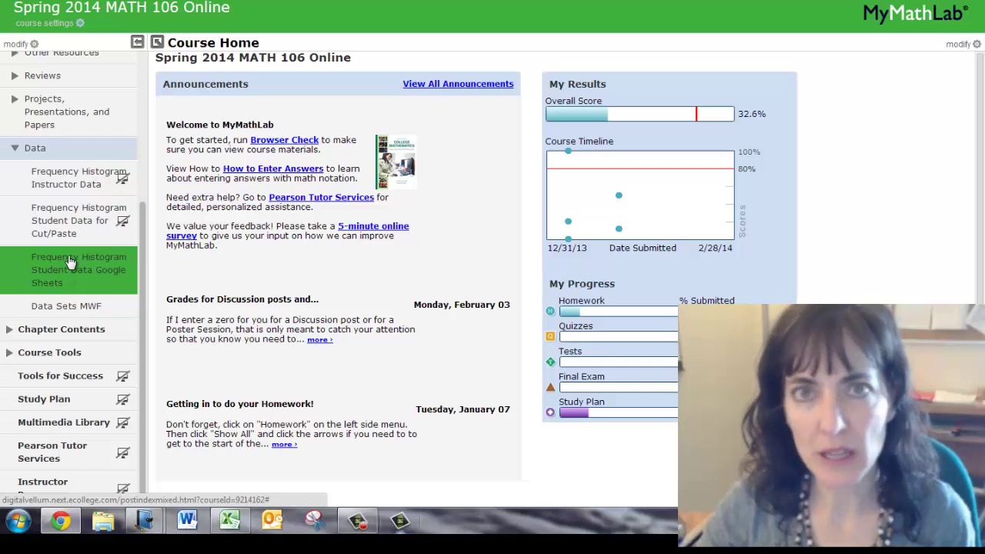
{"action": "left_click", "coordinate": [74, 177]}
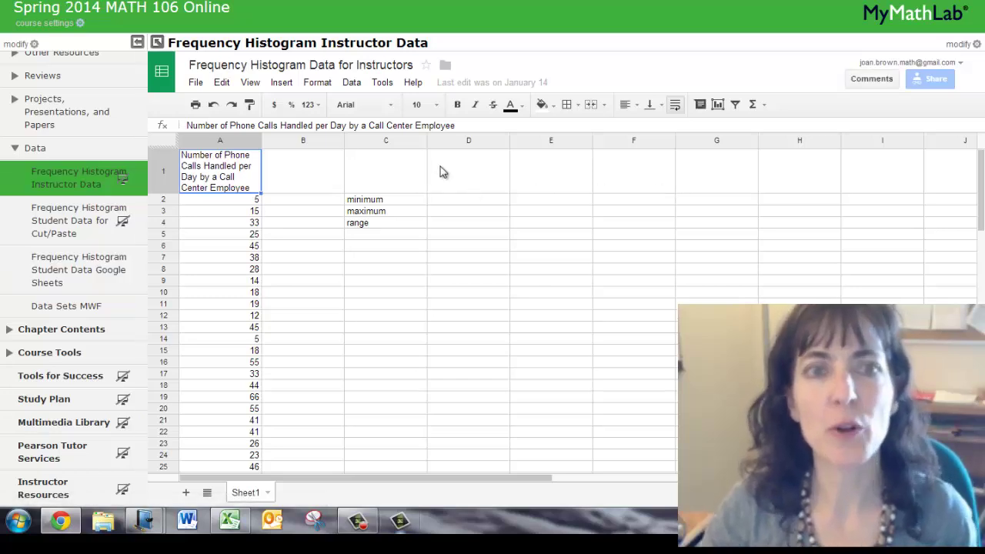
Make a copy of the Frequency Histogram Data for Instructors spreadsheet under its suggested name
{"action": "left_click", "coordinate": [194, 85]}
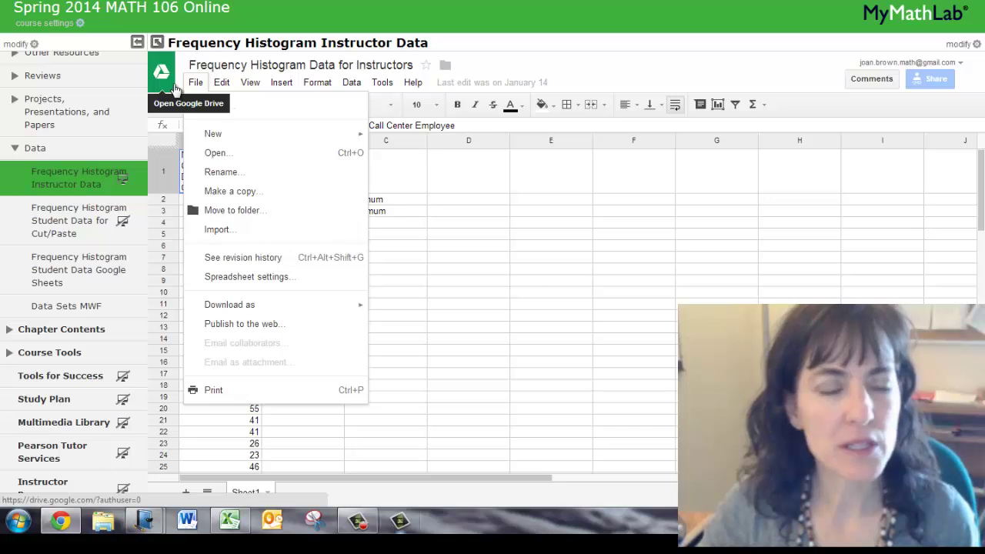
{"action": "left_click", "coordinate": [243, 193]}
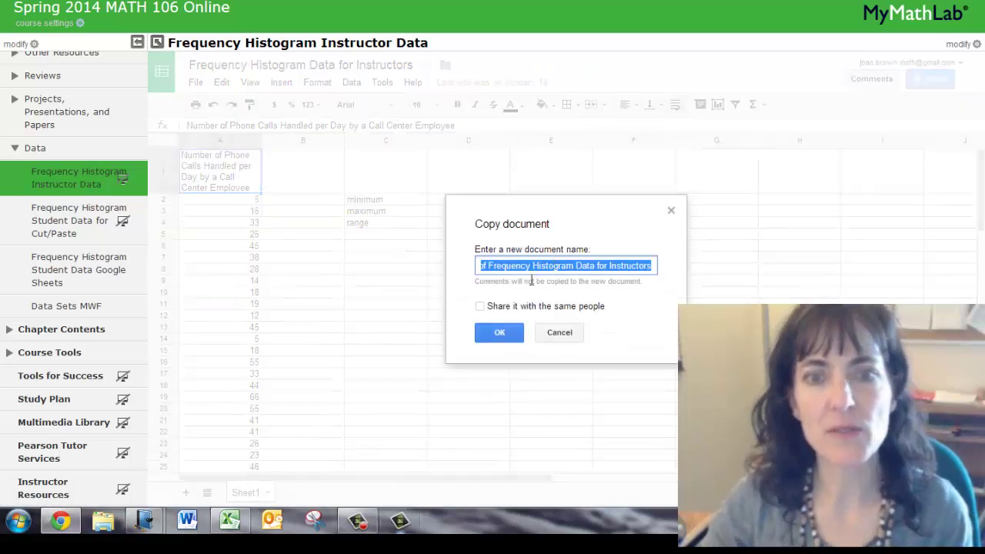
{"action": "left_click", "coordinate": [500, 333]}
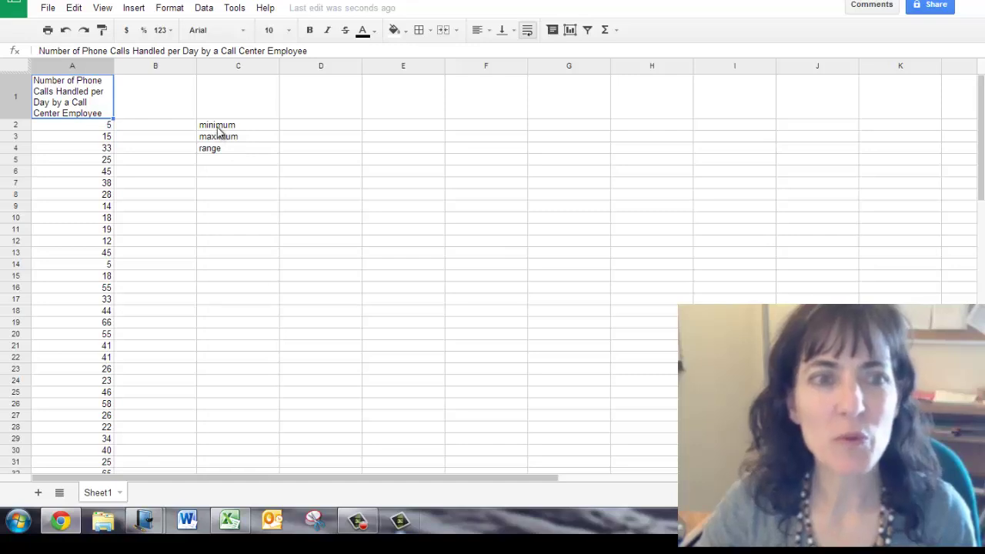
Enter =MIN(A2:A71) in D2, giving a minimum of 5 calls
{"action": "left_click", "coordinate": [317, 127]}
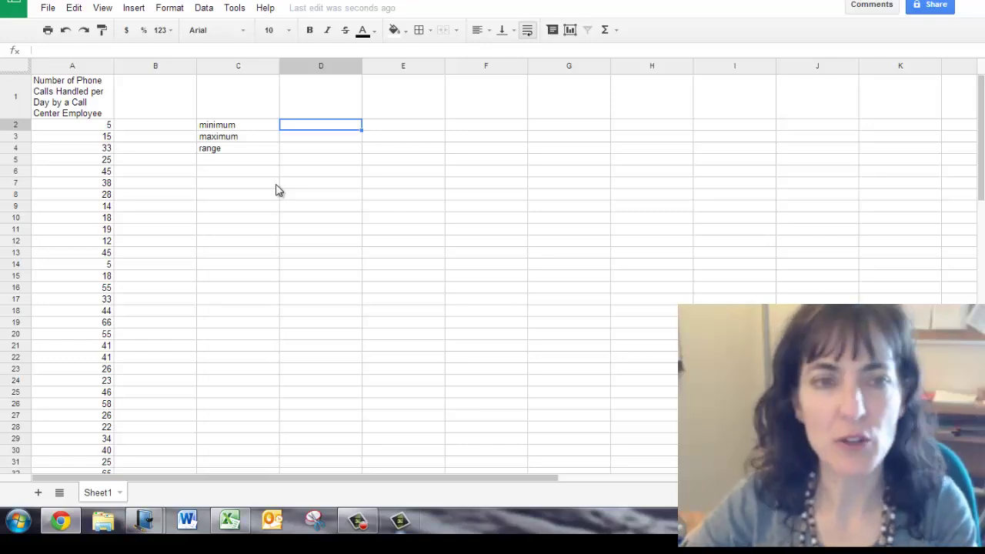
{"action": "type", "text": "="}
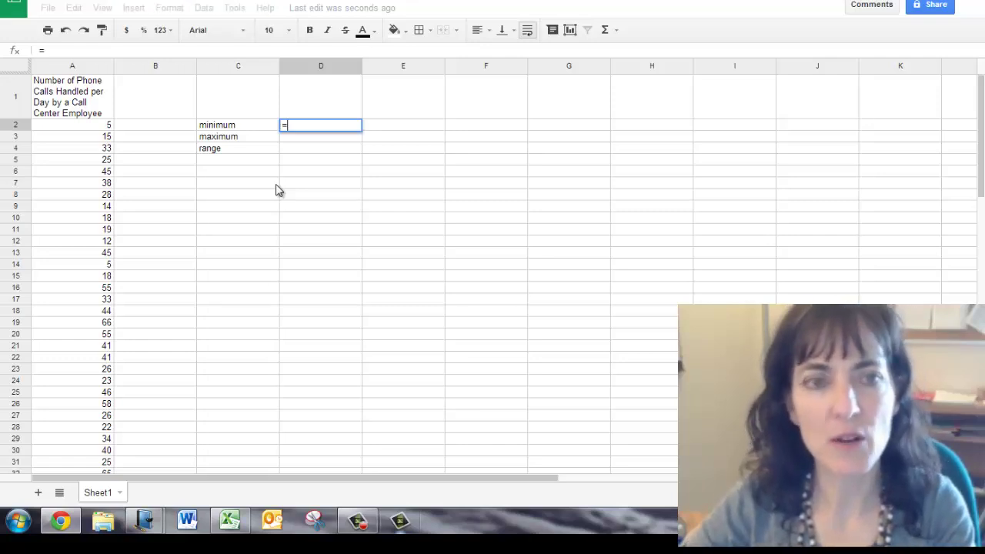
{"action": "type", "text": "min"}
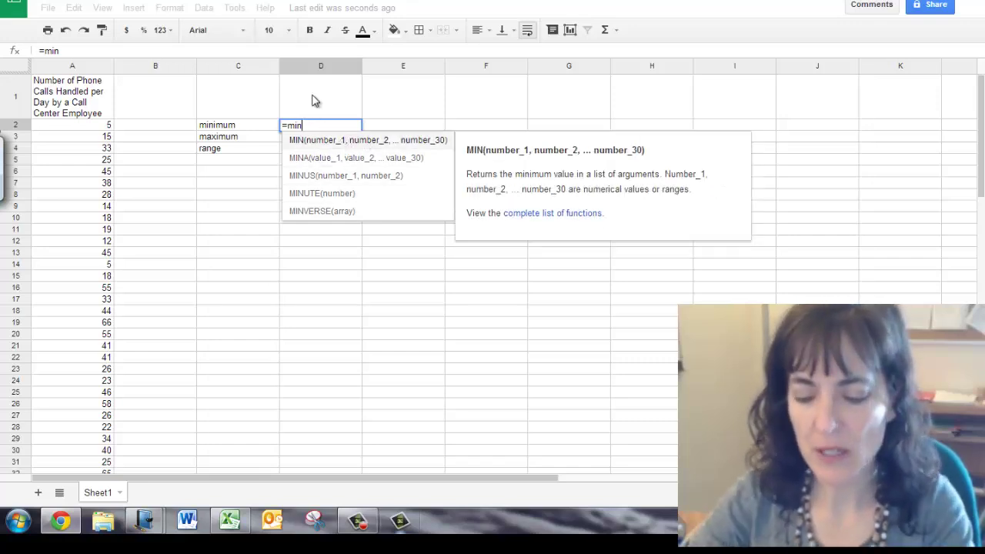
{"action": "type", "text": "("}
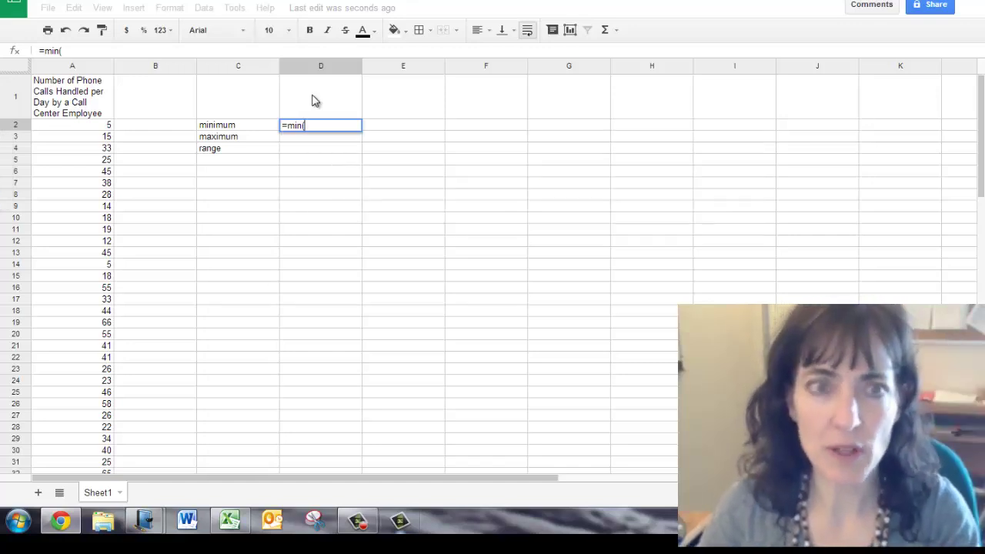
{"action": "left_click", "coordinate": [88, 128]}
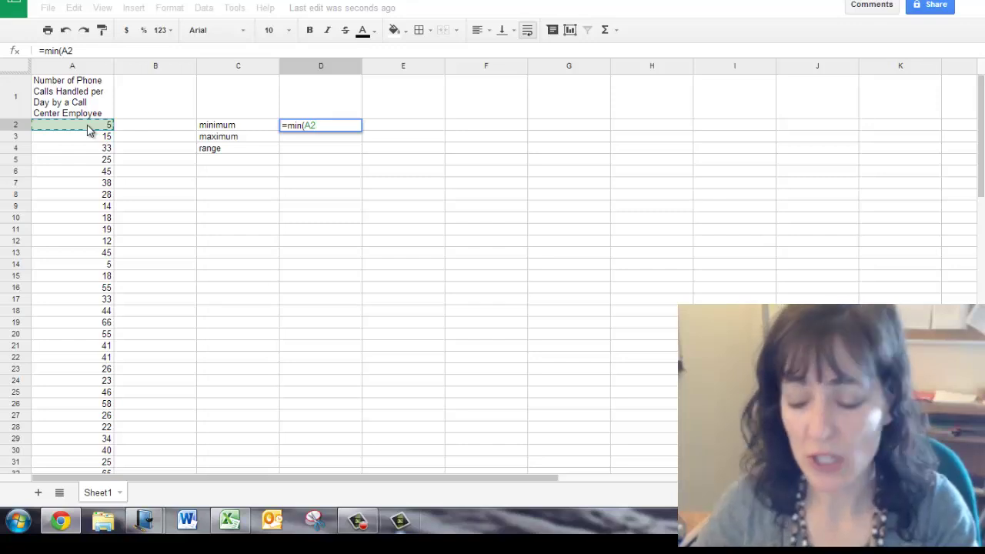
{"action": "key", "text": "ctrl+shift+Down"}
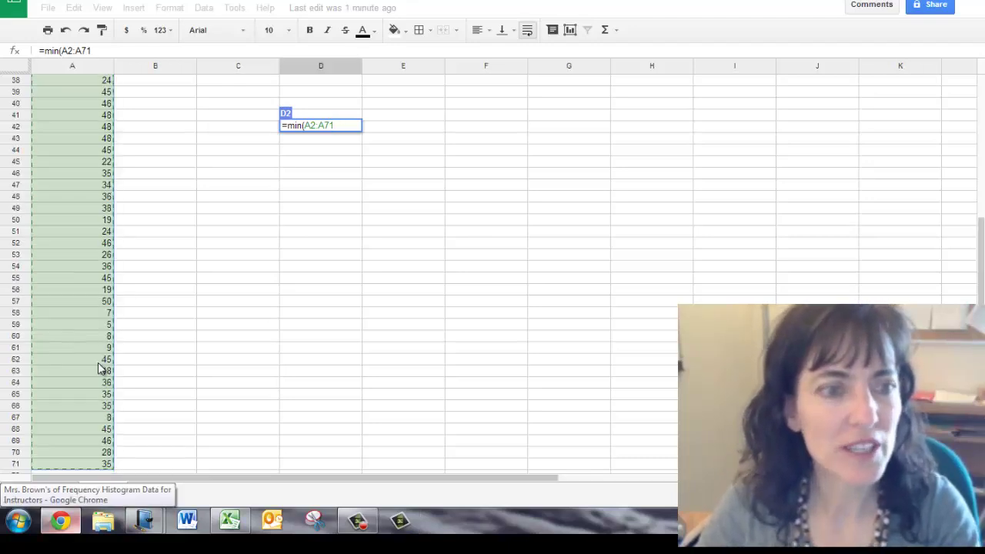
{"action": "scroll", "coordinate": [98, 363], "scroll_direction": "down", "scroll_amount": 10}
{"action": "scroll", "coordinate": [87, 250], "scroll_direction": "up", "scroll_amount": 3}
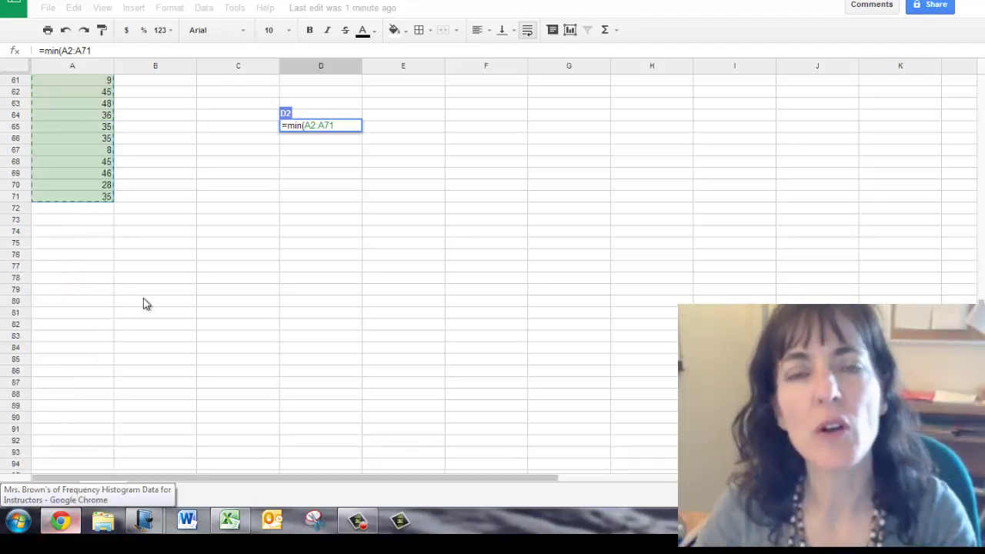
{"action": "scroll", "coordinate": [143, 303], "scroll_direction": "up", "scroll_amount": 15}
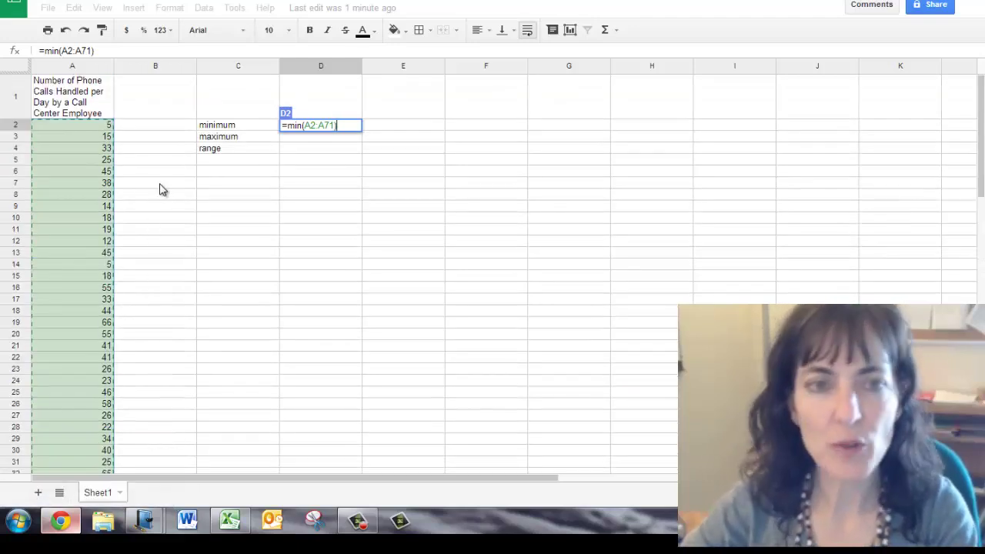
{"action": "key", "text": "Return"}
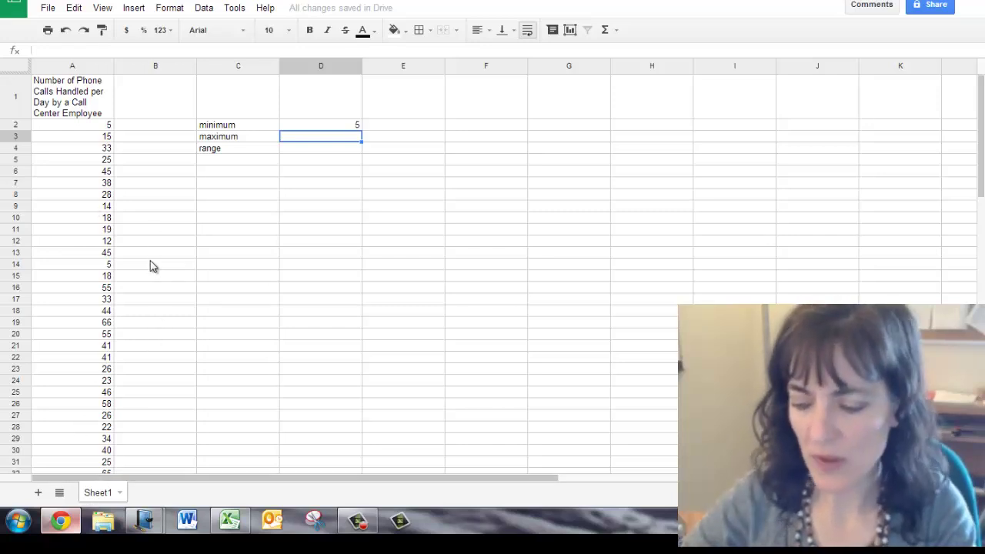
Enter =MAX(A2:A71) in D3, giving a maximum of 66 calls
{"action": "type", "text": "="}
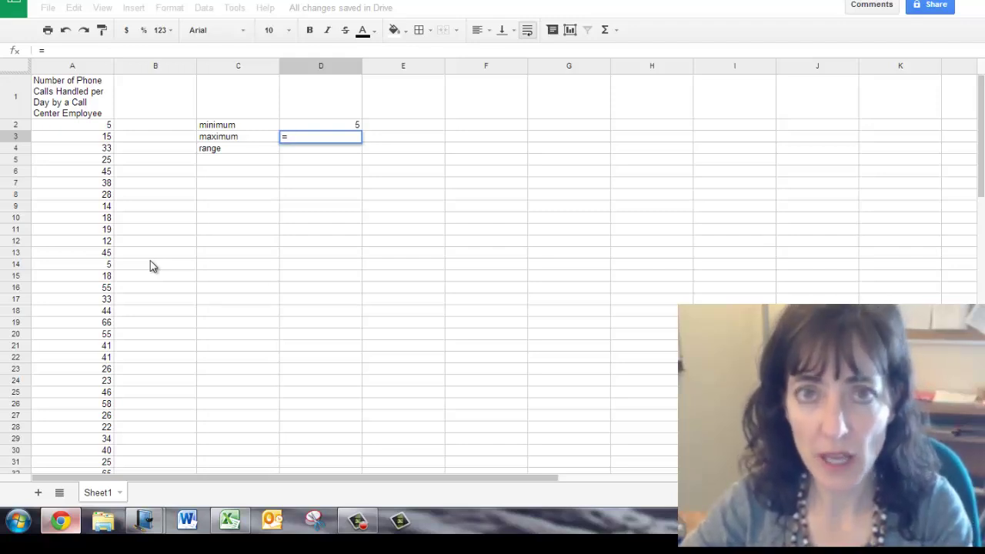
{"action": "type", "text": "max"}
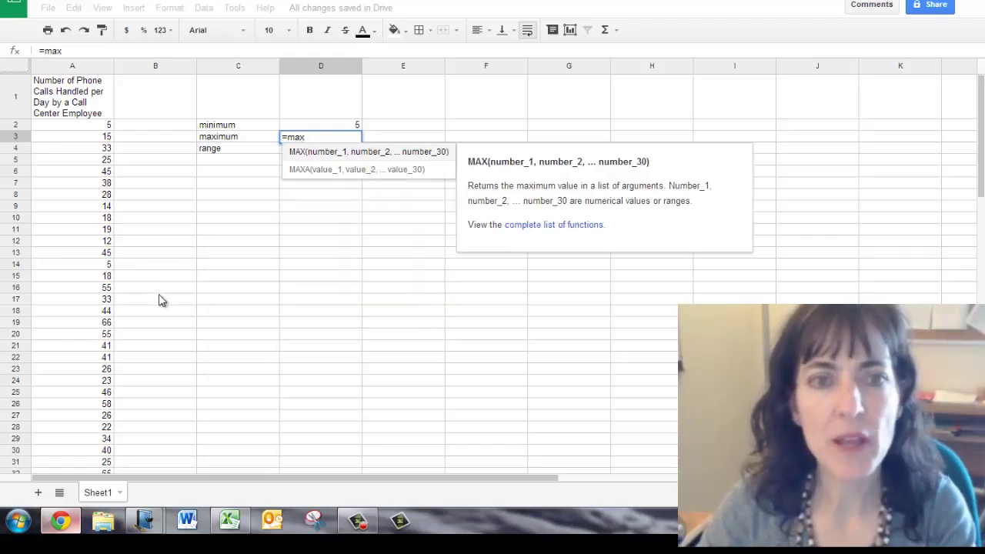
{"action": "key", "text": "Down"}
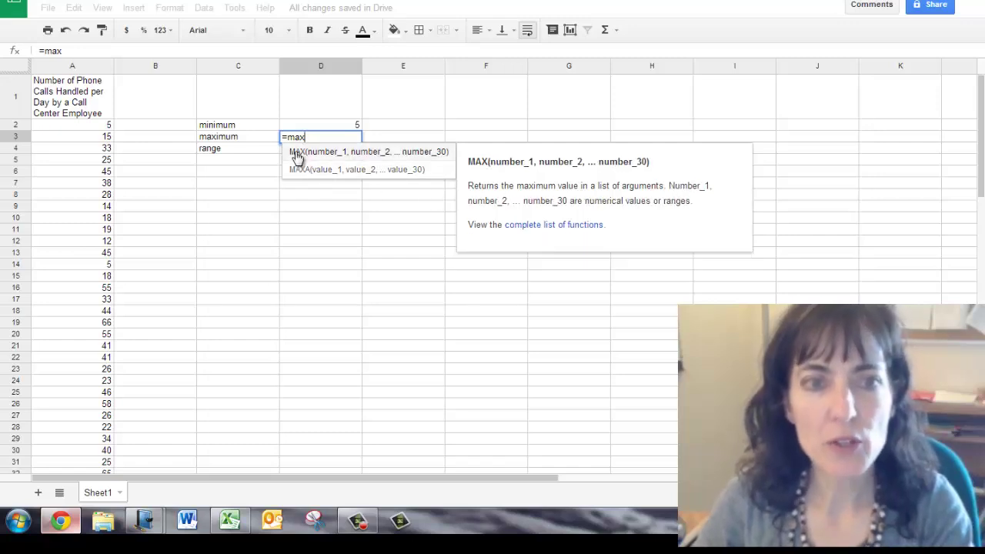
{"action": "type", "text": "("}
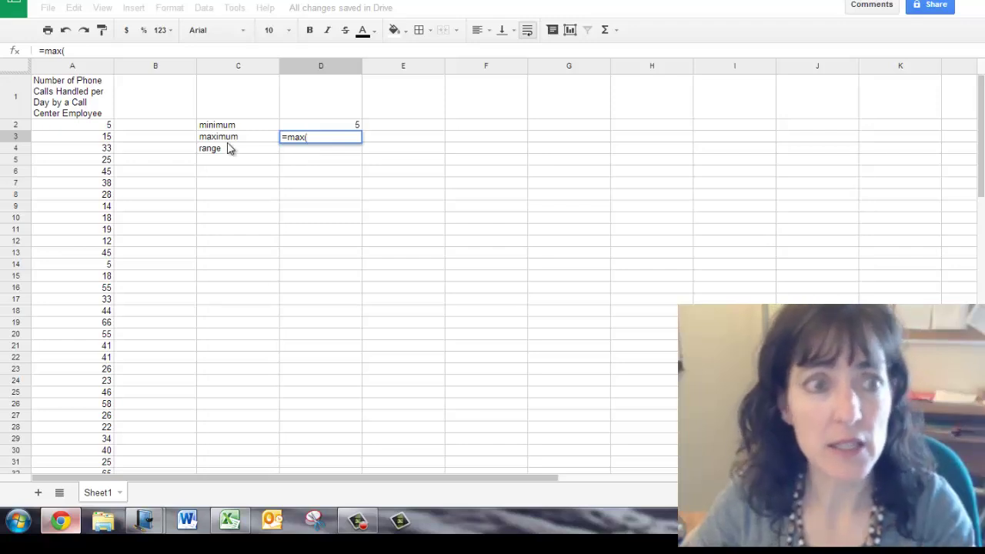
{"action": "left_click", "coordinate": [97, 128]}
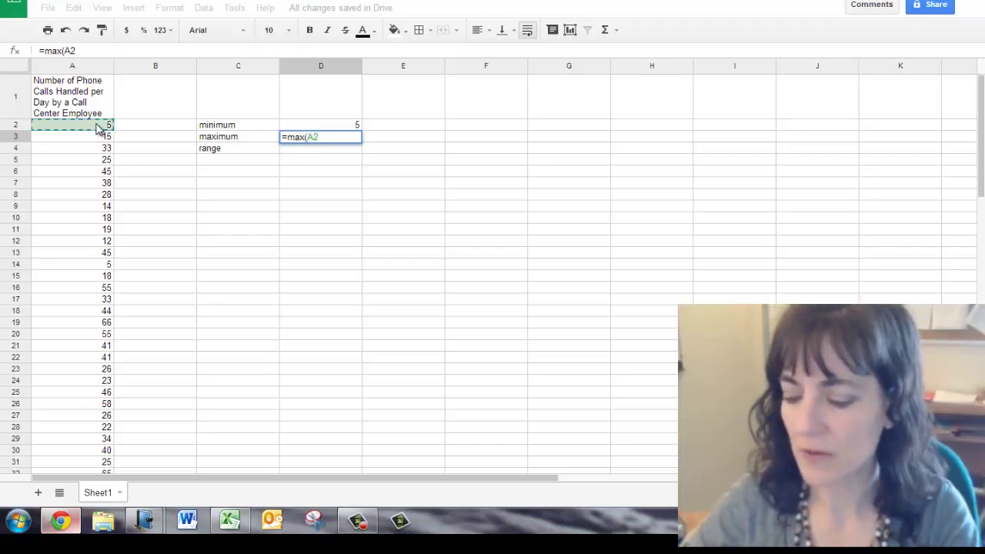
{"action": "key", "text": "ctrl+shift+Down"}
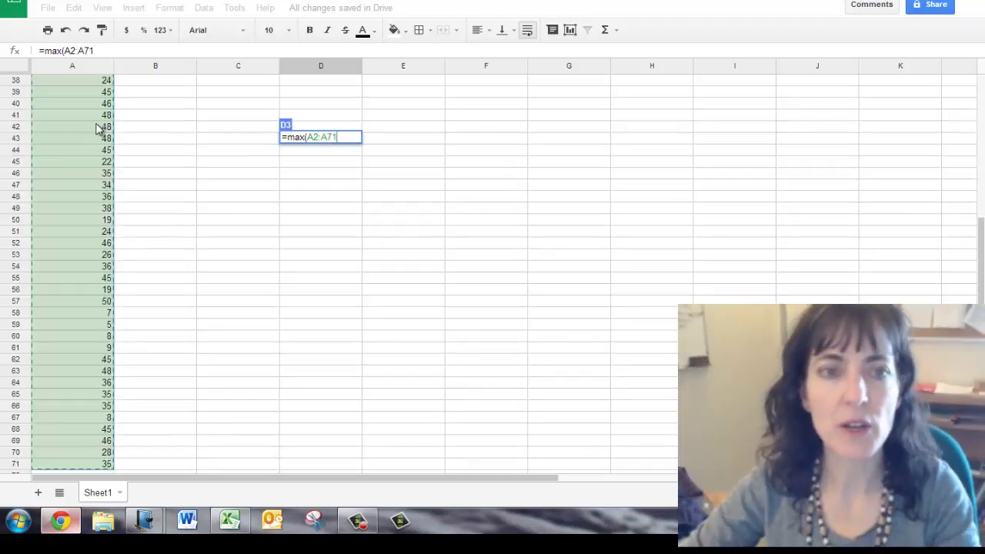
{"action": "key", "text": "Return"}
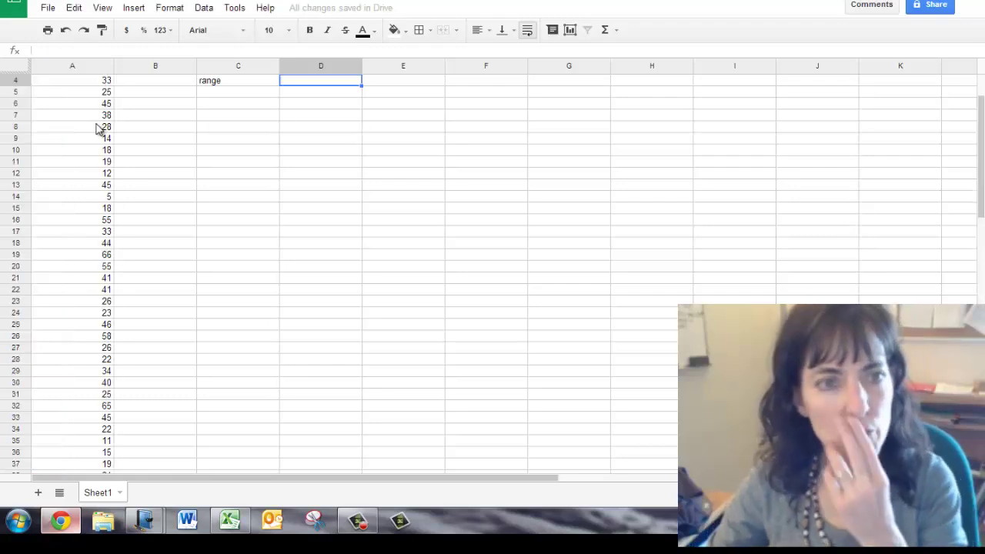
{"action": "scroll", "coordinate": [219, 256], "scroll_direction": "up", "scroll_amount": 1}
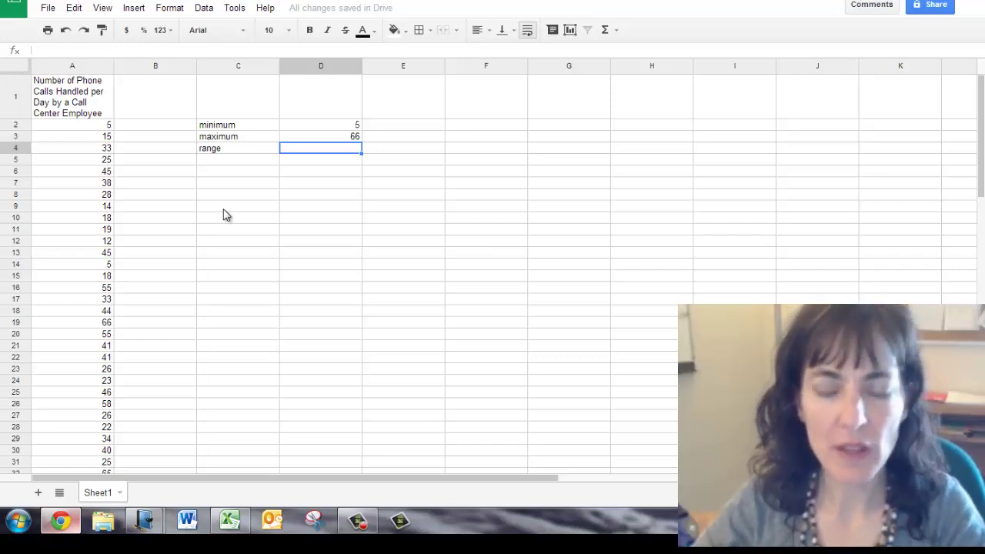
Enter =D3-D2 in D4 to compute a range of 61
{"action": "type", "text": "="}
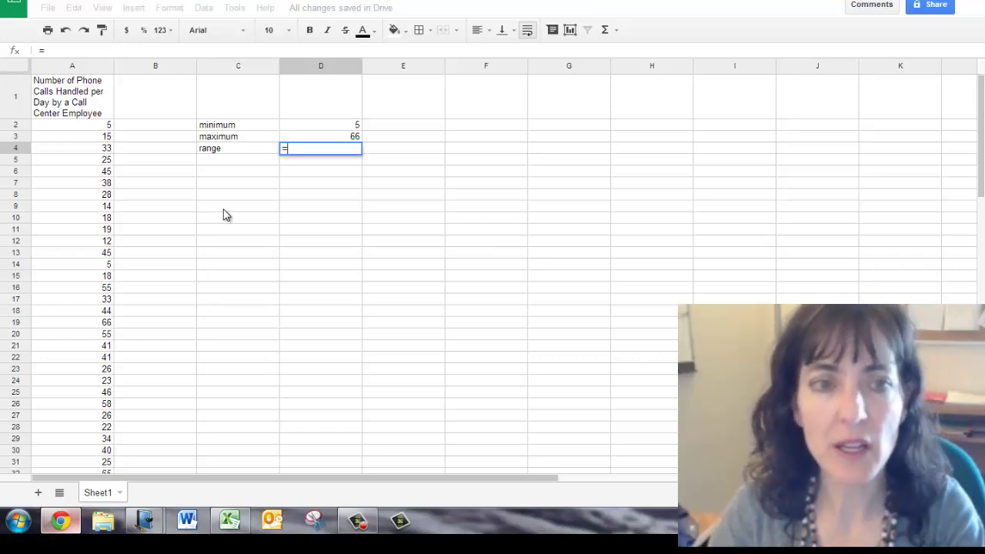
{"action": "left_click", "coordinate": [325, 136]}
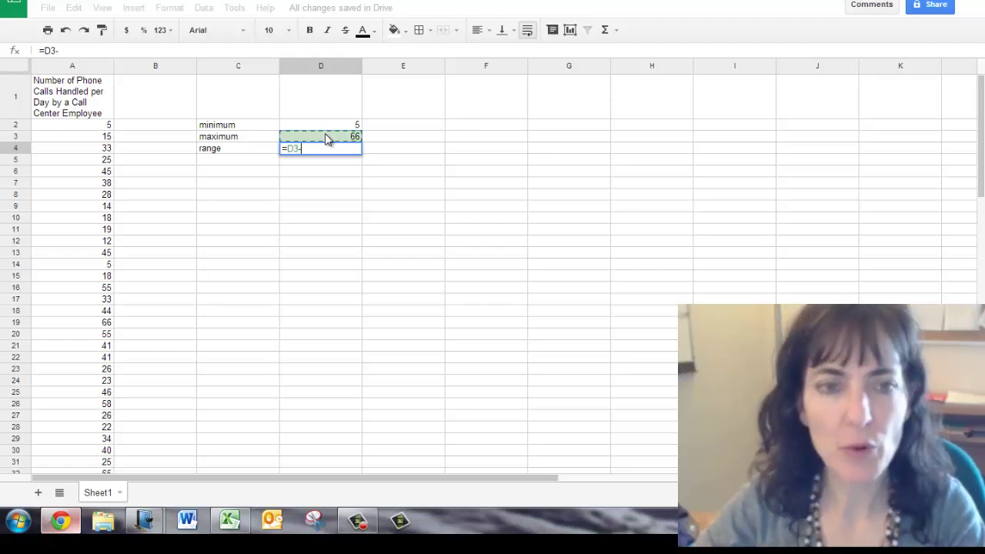
{"action": "type", "text": "-"}
{"action": "left_click", "coordinate": [332, 123]}
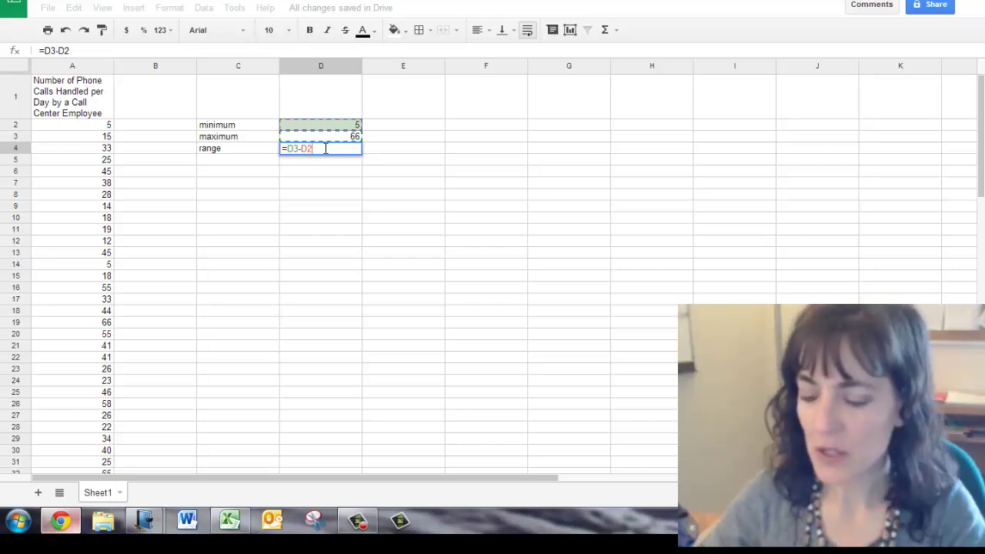
{"action": "key", "text": "Return"}
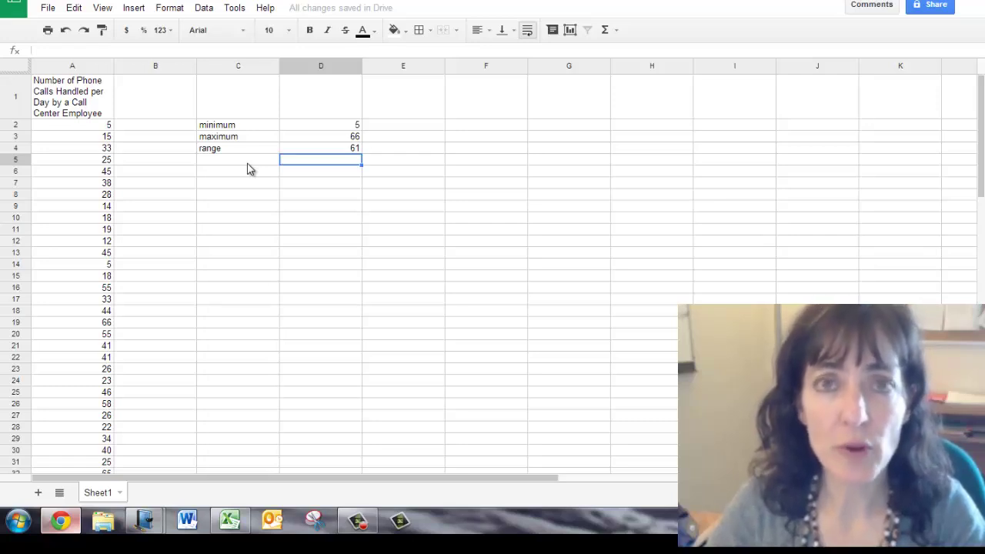
Select the phone-call counts in A2:A71
{"action": "left_click", "coordinate": [86, 128]}
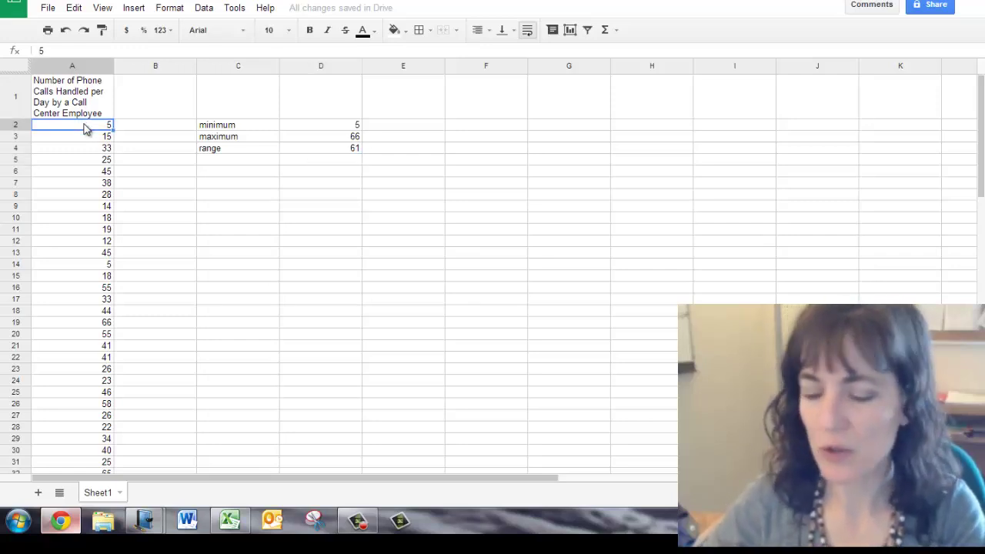
{"action": "key", "text": "ctrl+shift+Down"}
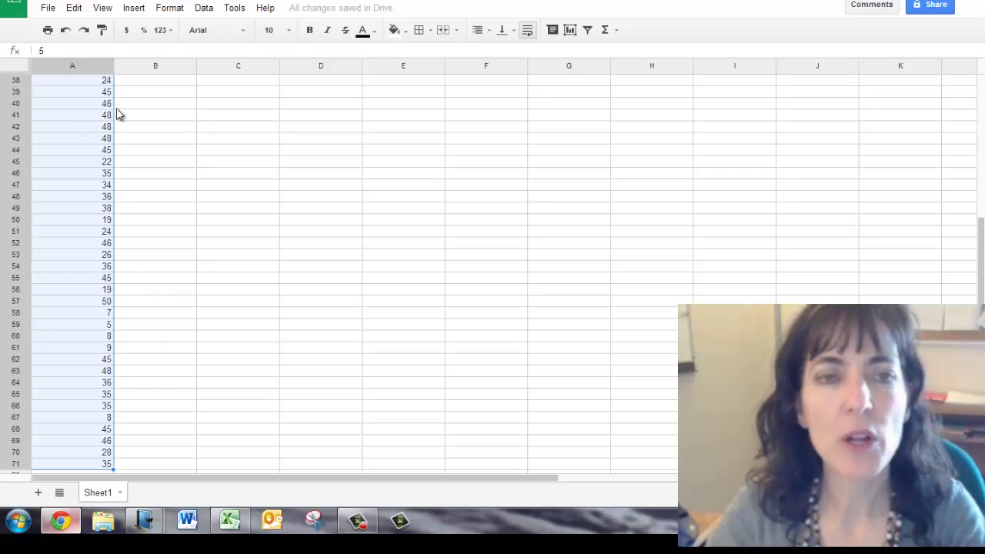
{"action": "scroll", "coordinate": [108, 176], "scroll_direction": "up", "scroll_amount": 10}
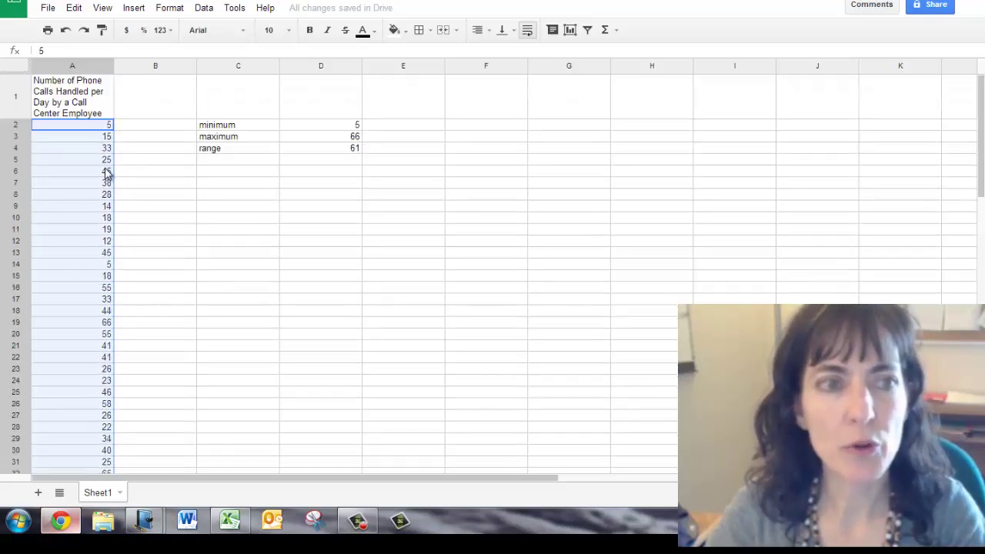
{"action": "left_click", "coordinate": [84, 129]}
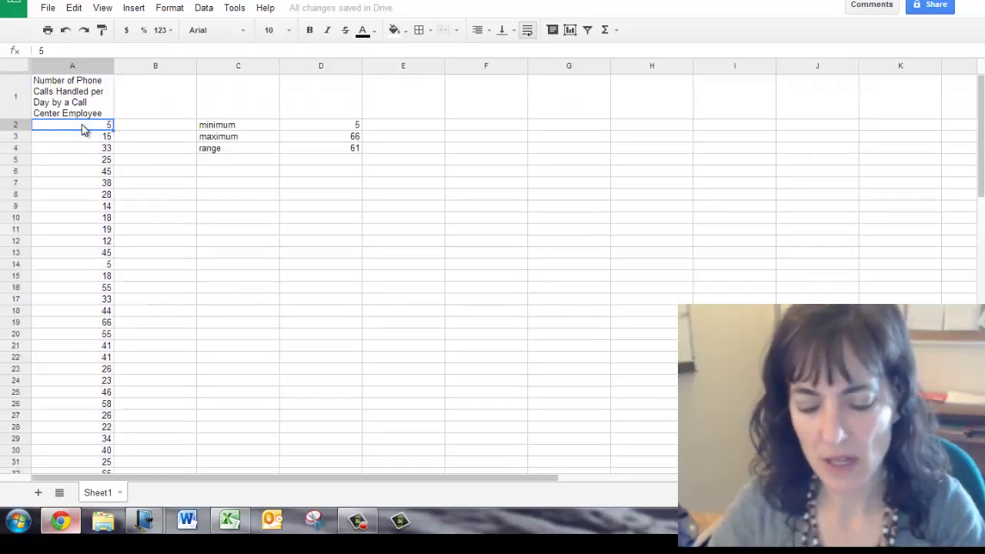
{"action": "key", "text": "ctrl+shift+Down"}
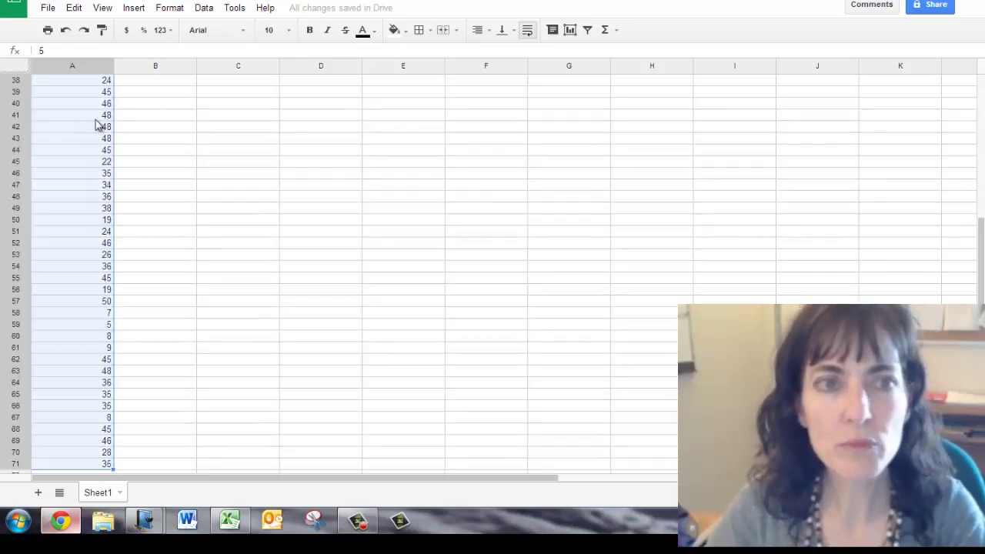
Insert a chart from the selected call counts and preview it as a histogram
{"action": "left_click", "coordinate": [133, 9]}
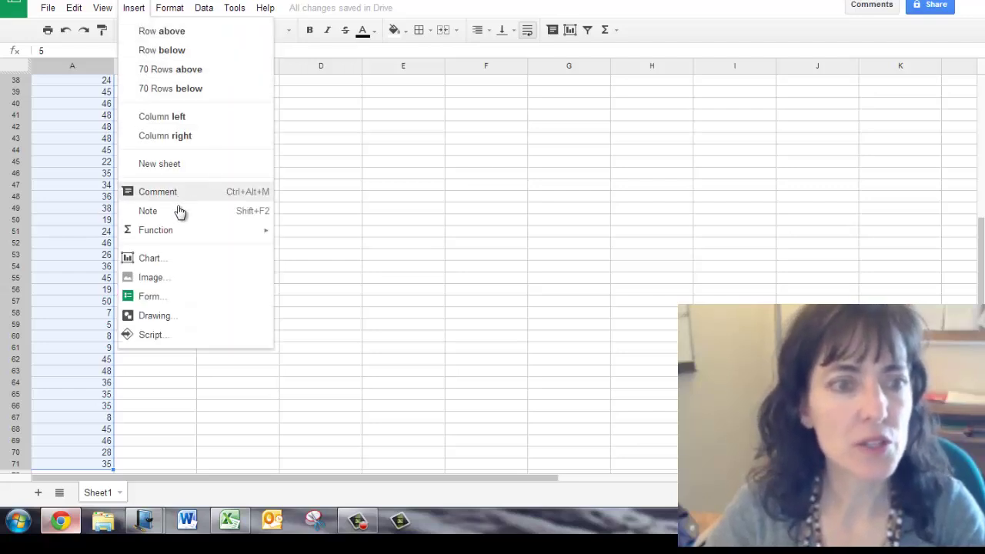
{"action": "left_click", "coordinate": [150, 259]}
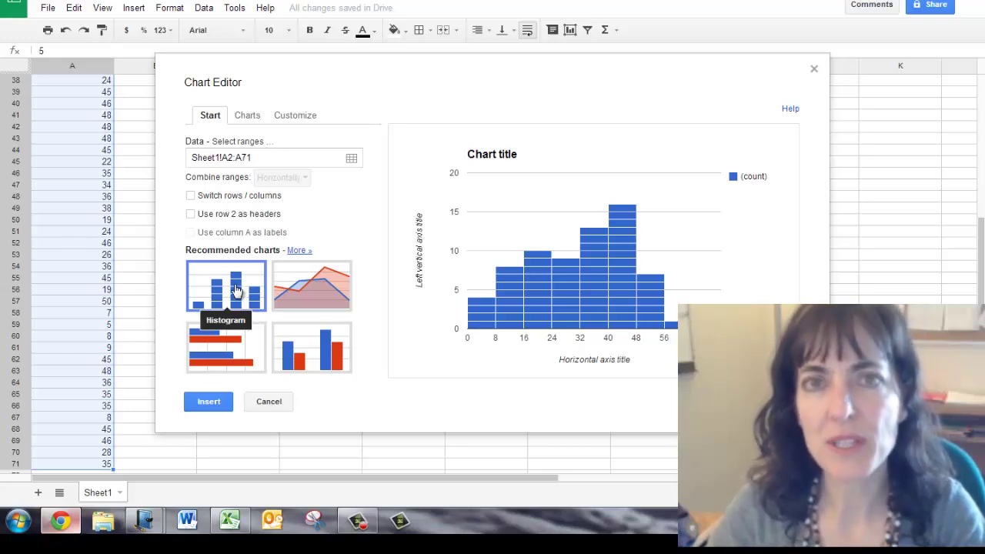
{"action": "left_click", "coordinate": [247, 119]}
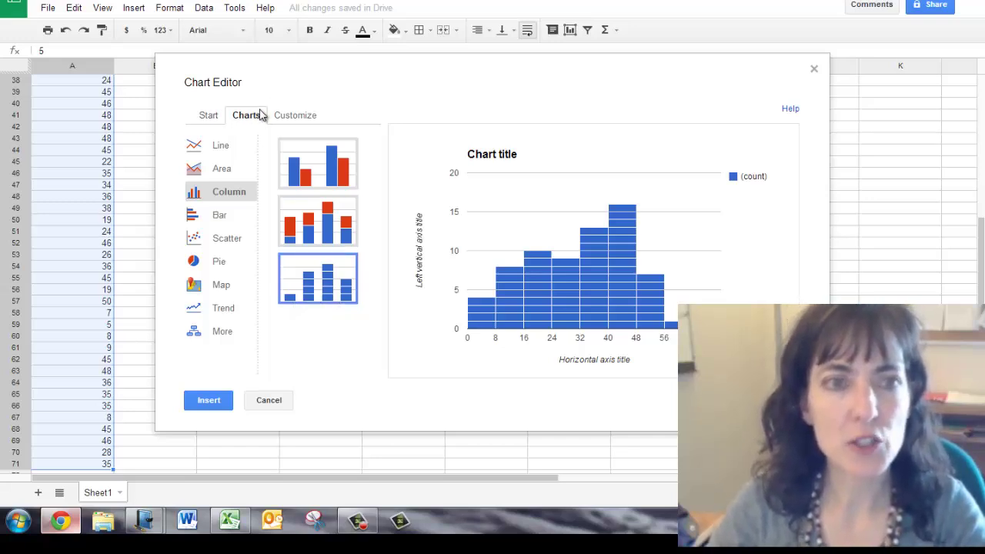
Title the chart 'Frequency Histogram' and insert it into the sheet
{"action": "left_click", "coordinate": [296, 120]}
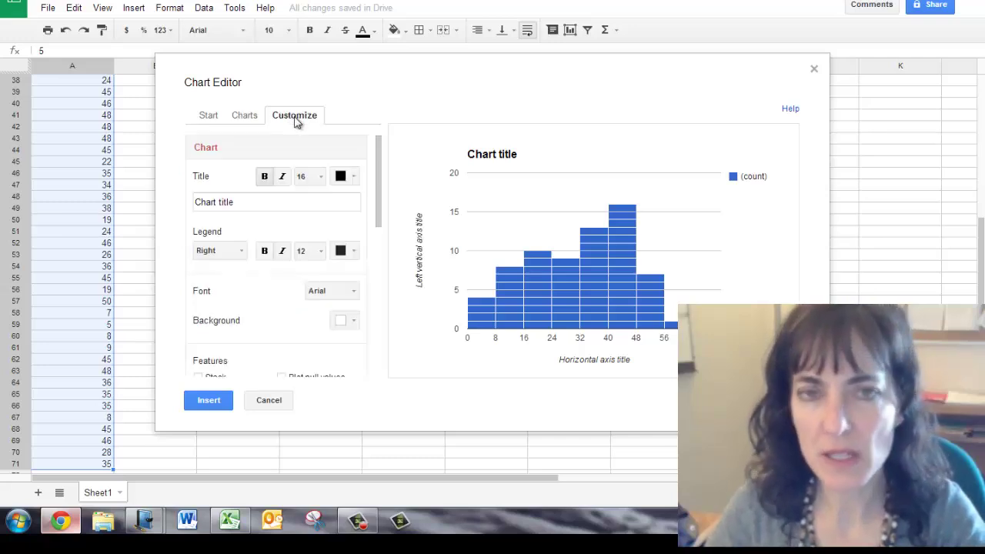
{"action": "left_click_drag", "start_coordinate": [260, 205], "coordinate": [190, 207]}
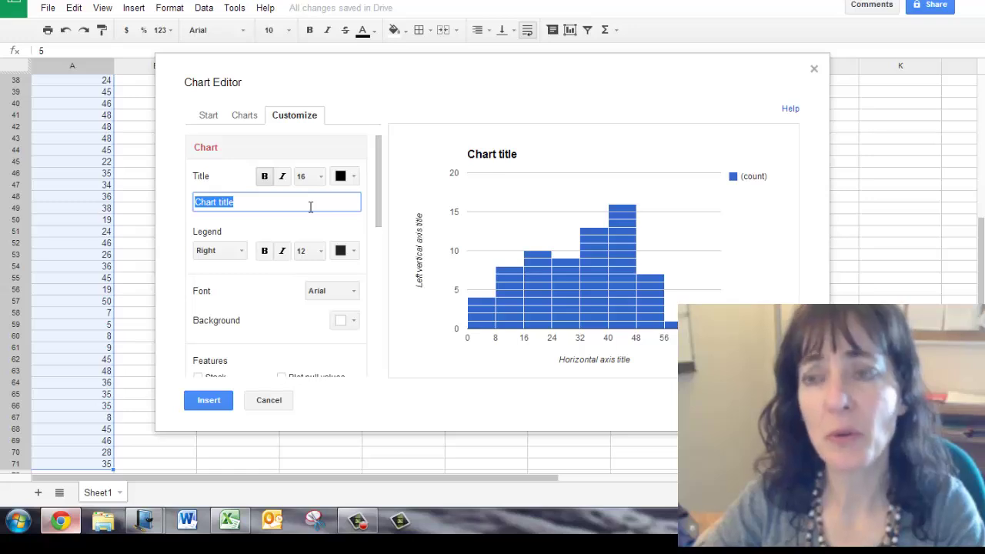
{"action": "type", "text": "Fi"}
{"action": "type", "text": "equency Histogram"}
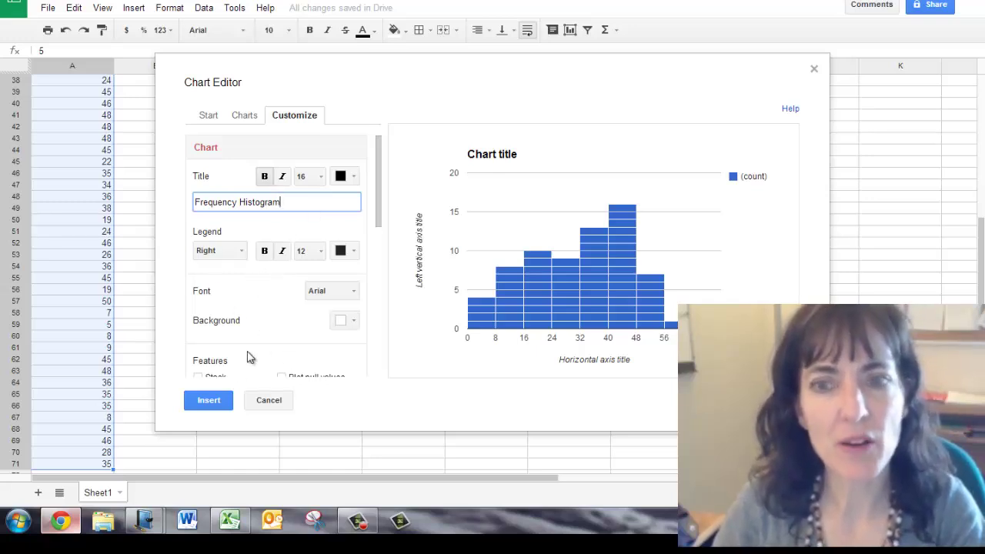
{"action": "left_click", "coordinate": [218, 401]}
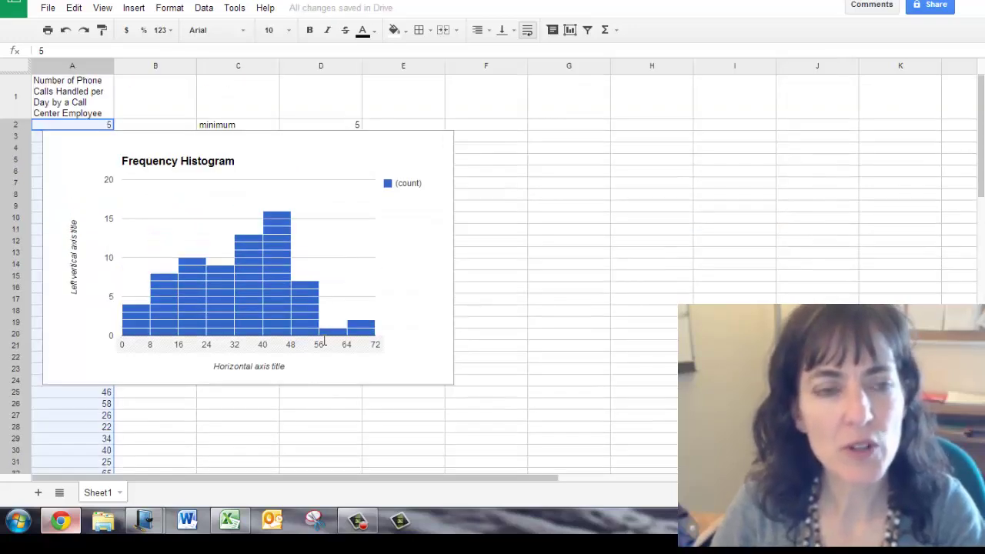
Drag the histogram to the right, clear of the column A data, and deselect it
{"action": "left_click", "coordinate": [334, 147]}
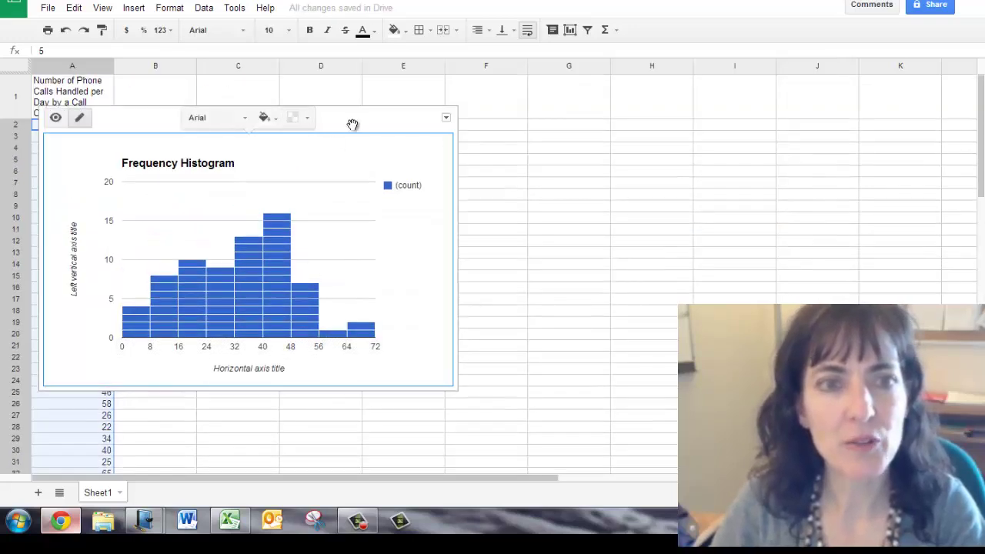
{"action": "left_click_drag", "start_coordinate": [352, 124], "coordinate": [510, 106]}
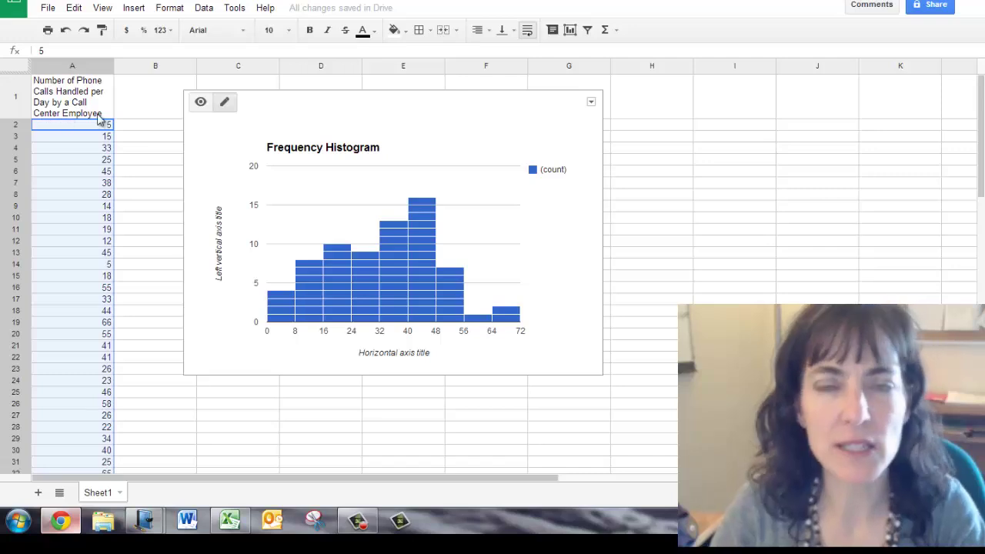
{"action": "left_click", "coordinate": [80, 131]}
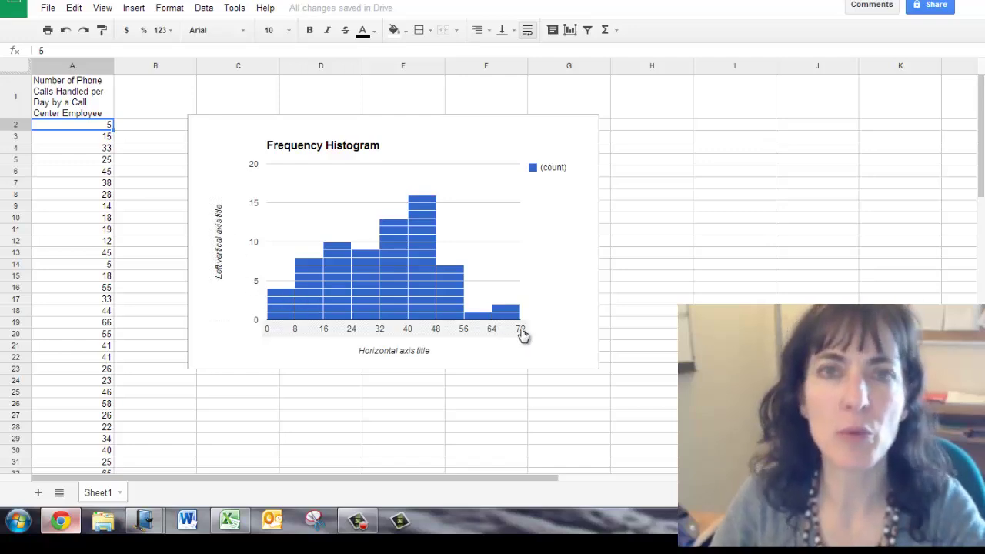
Replace the histogram's chart title with 'Number of Phone Calls per Day'
{"action": "left_click", "coordinate": [400, 150]}
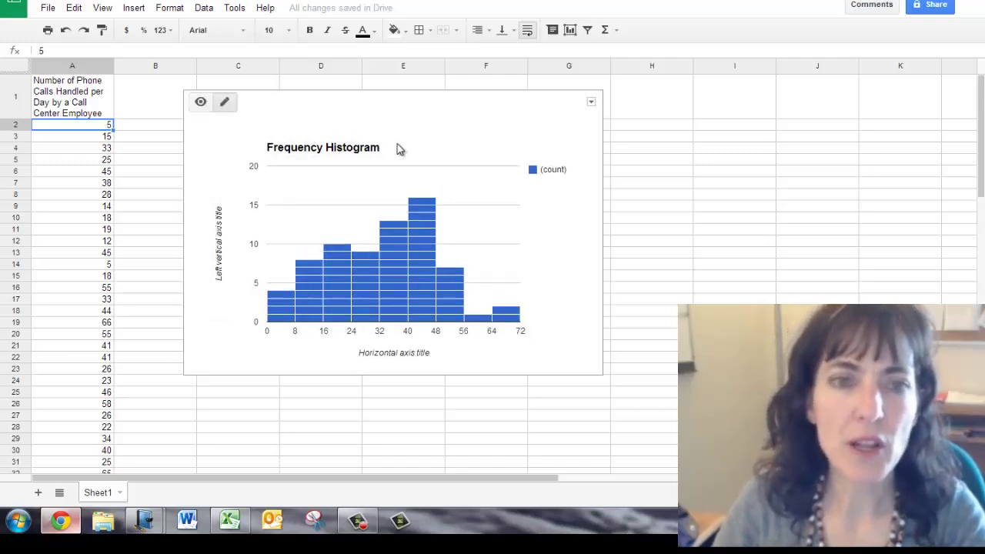
{"action": "left_click", "coordinate": [377, 160]}
{"action": "left_click", "coordinate": [377, 156]}
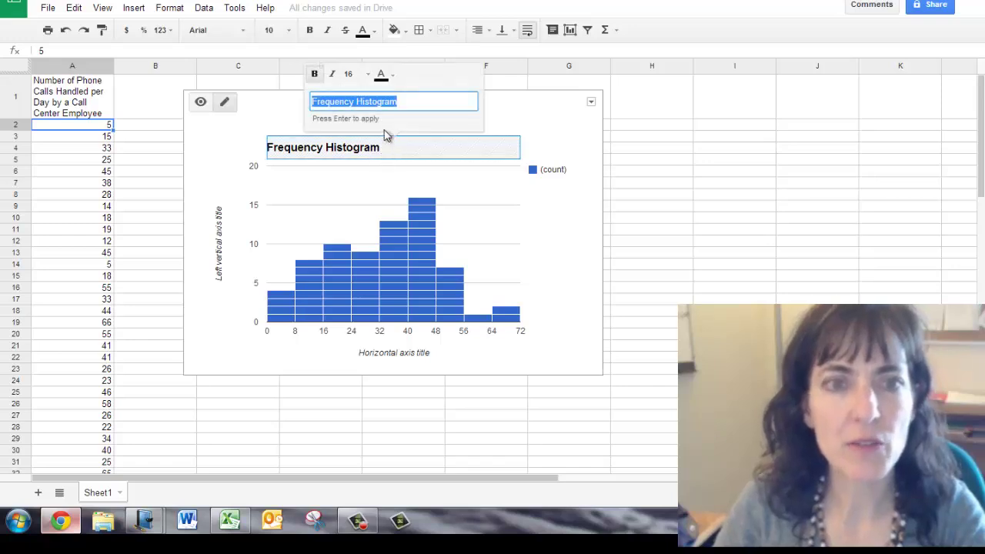
{"action": "left_click", "coordinate": [520, 120]}
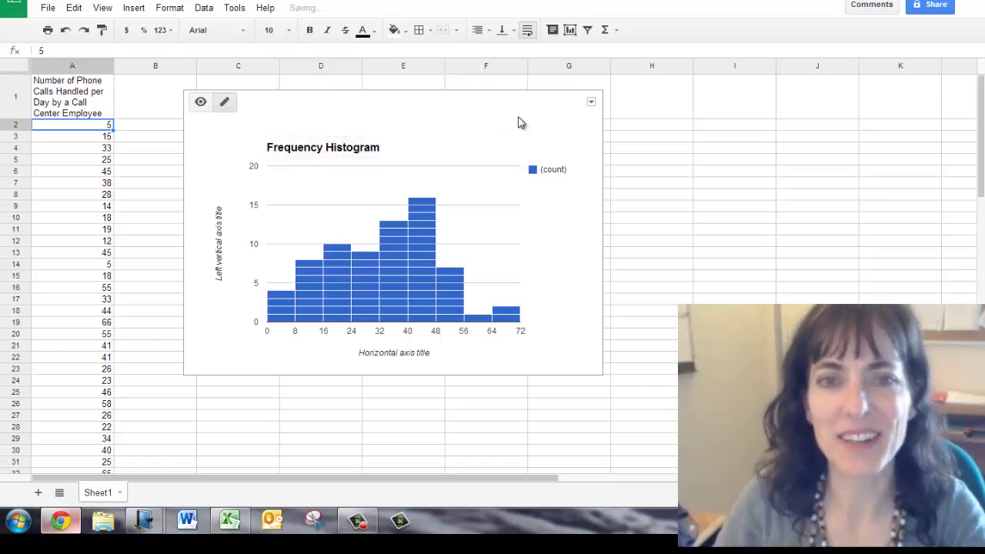
{"action": "left_click", "coordinate": [333, 157]}
{"action": "left_click", "coordinate": [337, 157]}
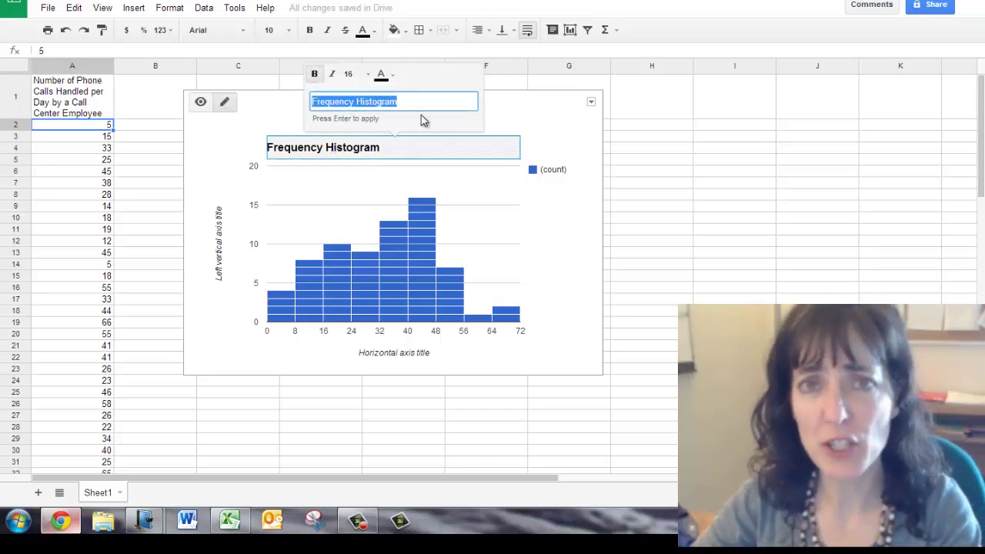
{"action": "type", "text": "Number of "}
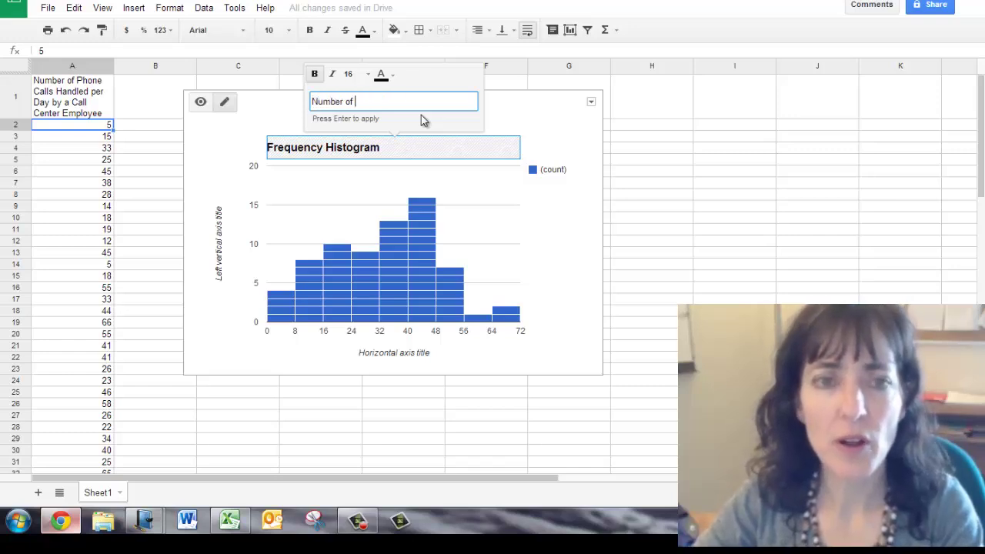
{"action": "type", "text": "Phone Calls per Day"}
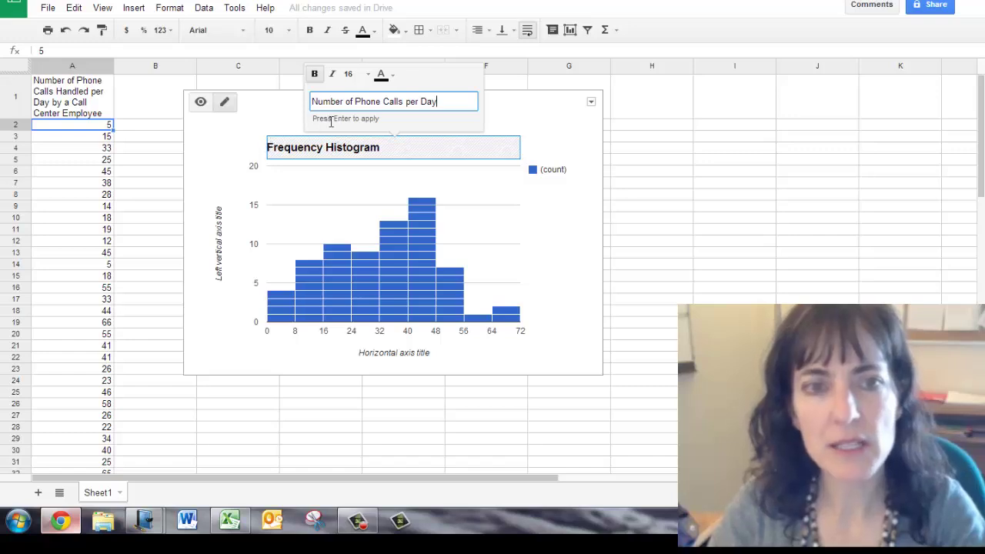
{"action": "key", "text": "Return"}
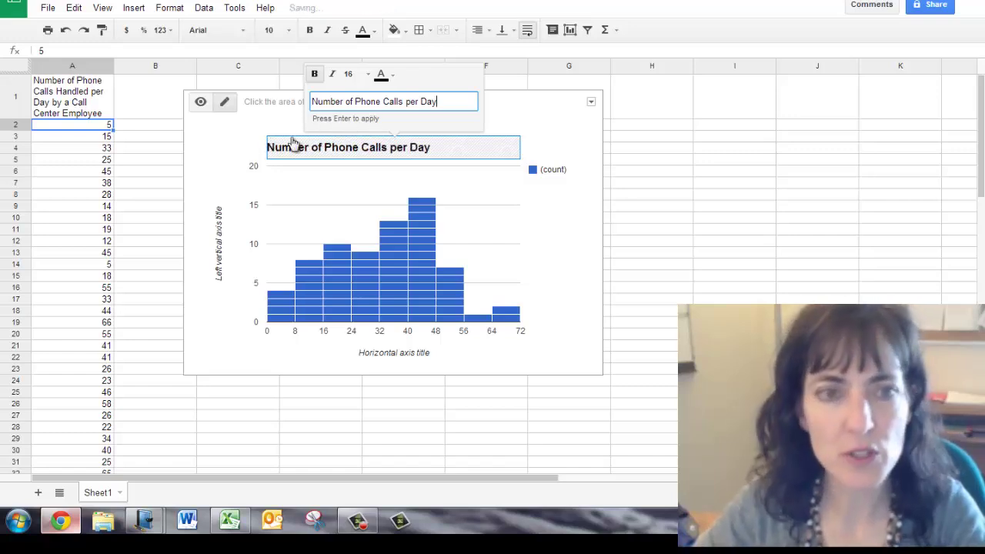
{"action": "left_click", "coordinate": [249, 159]}
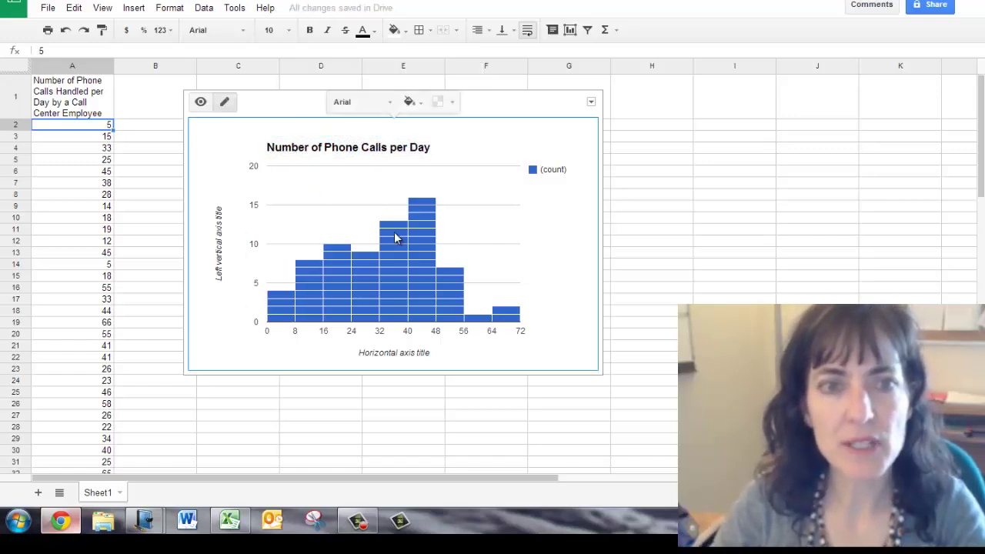
Label the horizontal axis 'Number of Phone Calls'
{"action": "left_click", "coordinate": [411, 356]}
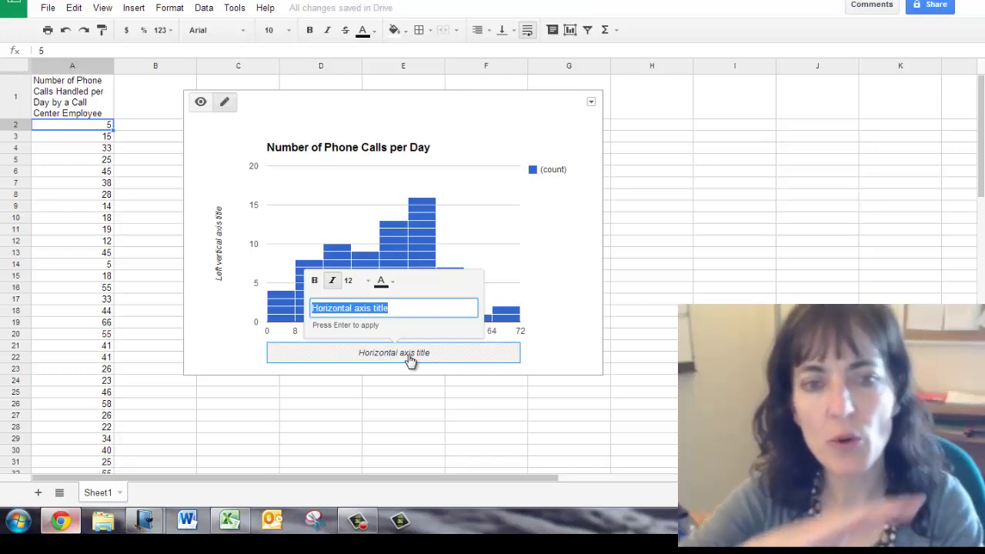
{"action": "type", "text": "Number of D"}
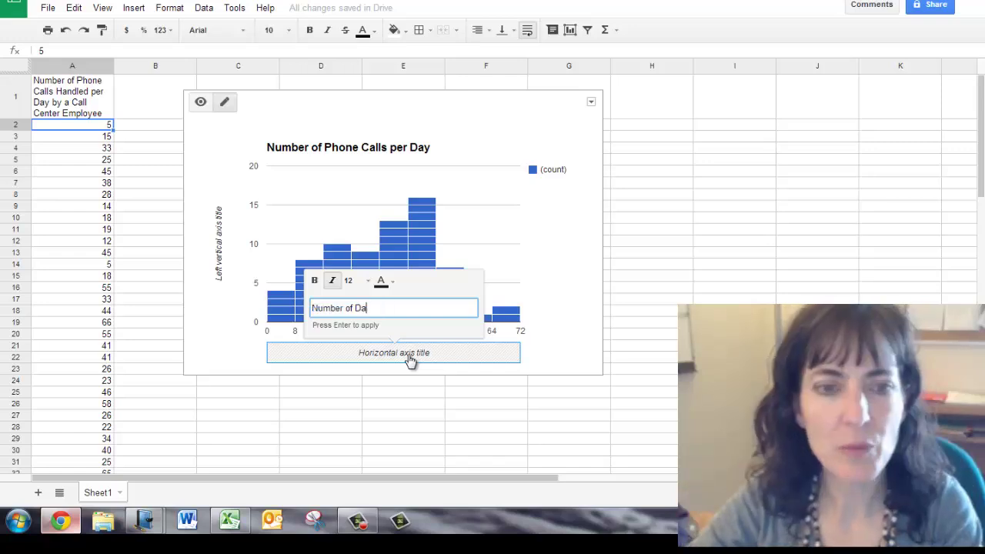
{"action": "key", "text": "BackSpace"}
{"action": "type", "text": "P"}
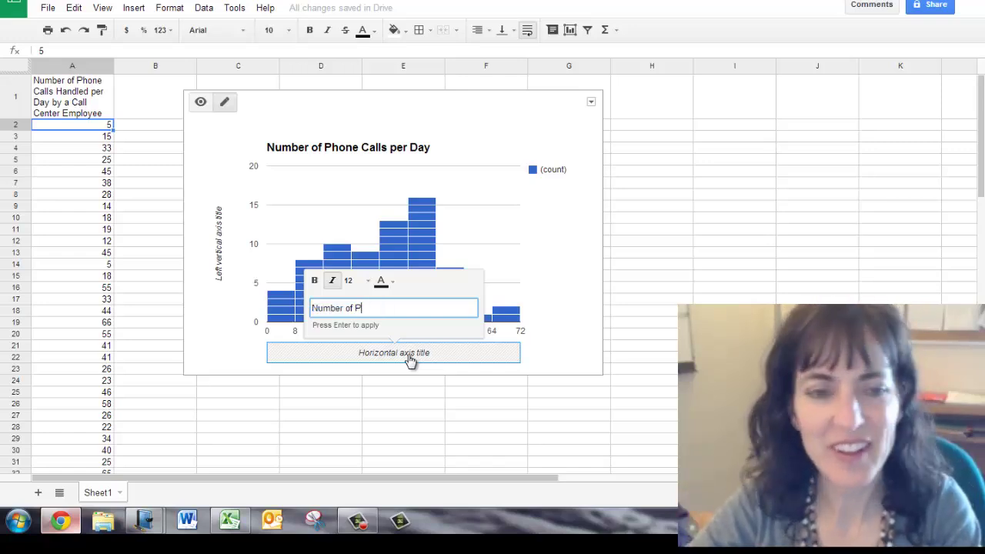
{"action": "type", "text": "hone Calls"}
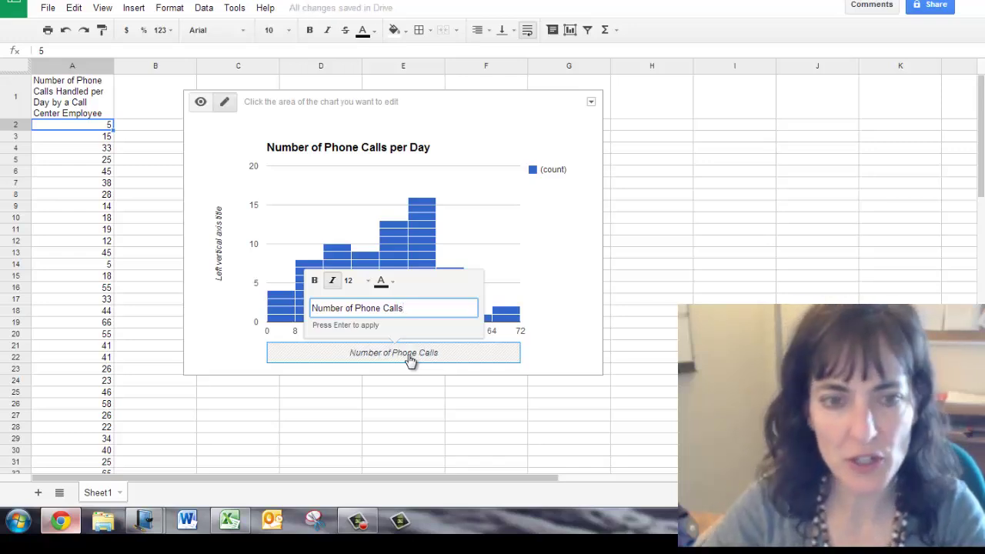
{"action": "left_click", "coordinate": [411, 359]}
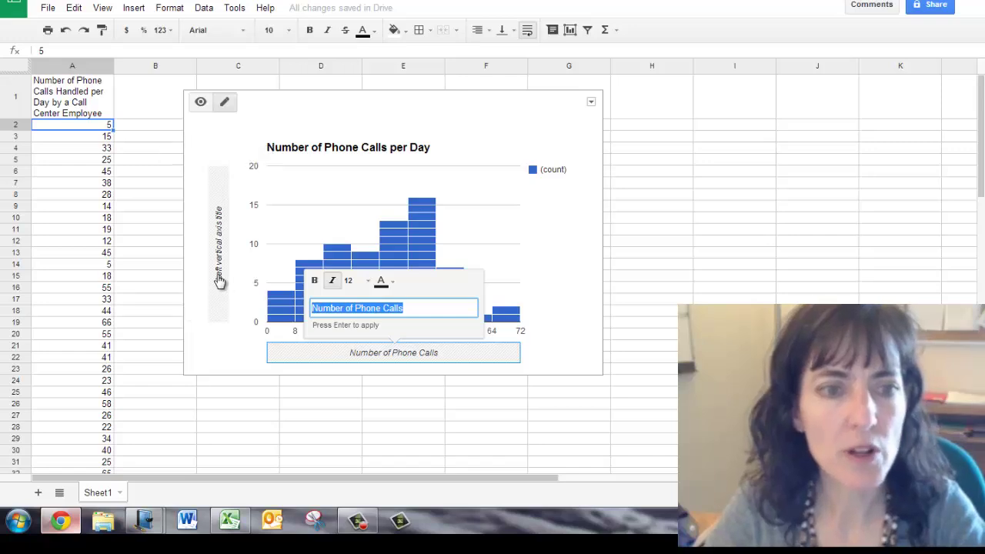
Label the vertical axis 'Number of Days'
{"action": "left_click", "coordinate": [219, 282]}
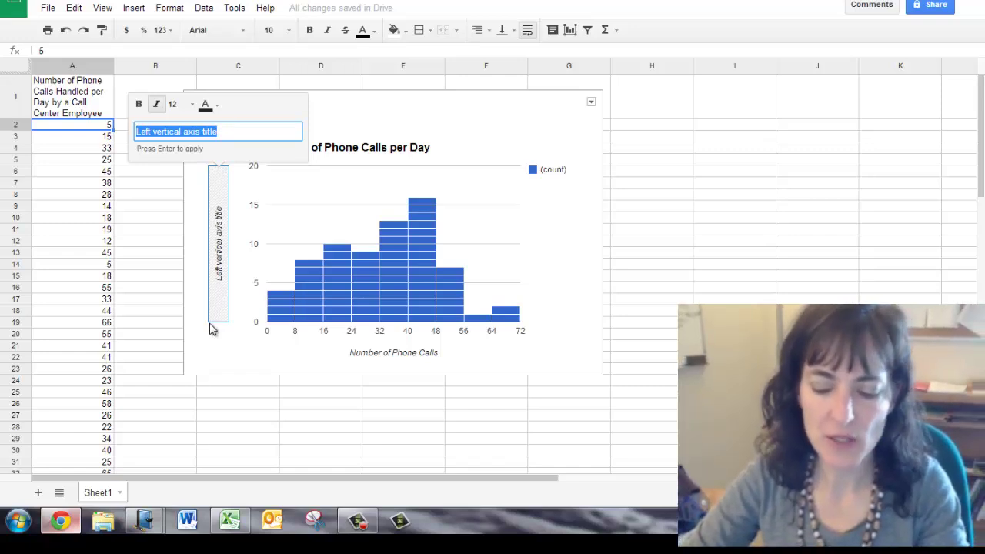
{"action": "type", "text": "Number of Days"}
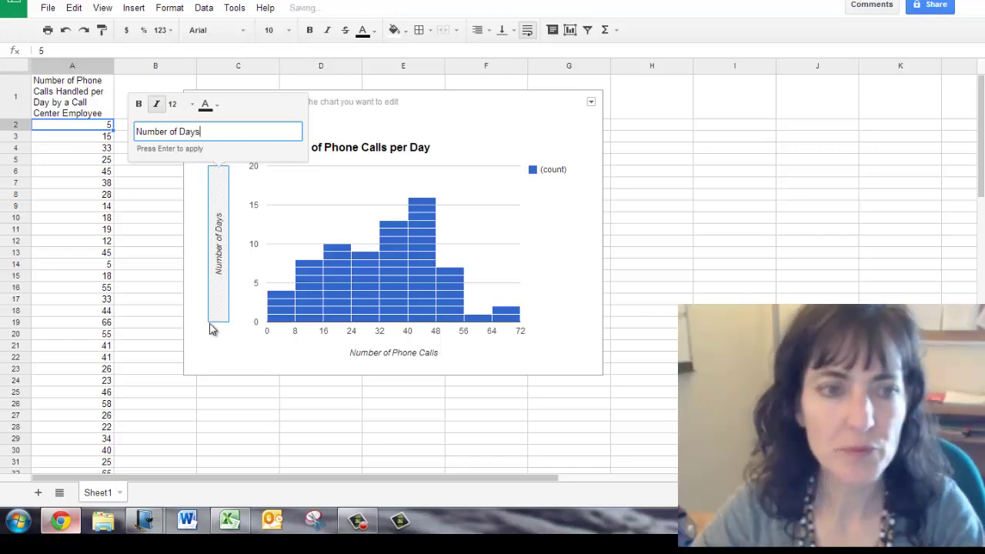
{"action": "left_click", "coordinate": [241, 349]}
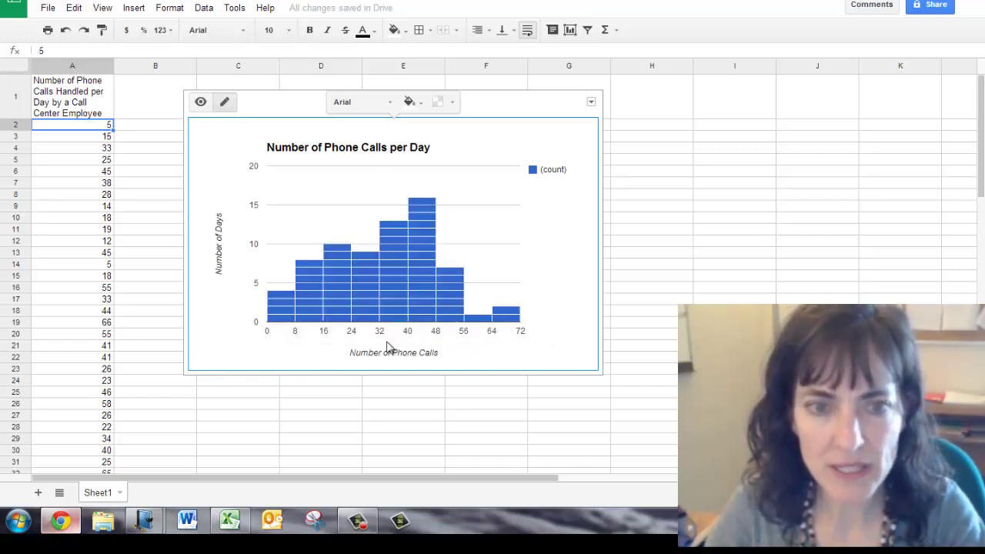
Clear the (count) legend from the histogram
{"action": "left_click", "coordinate": [554, 170]}
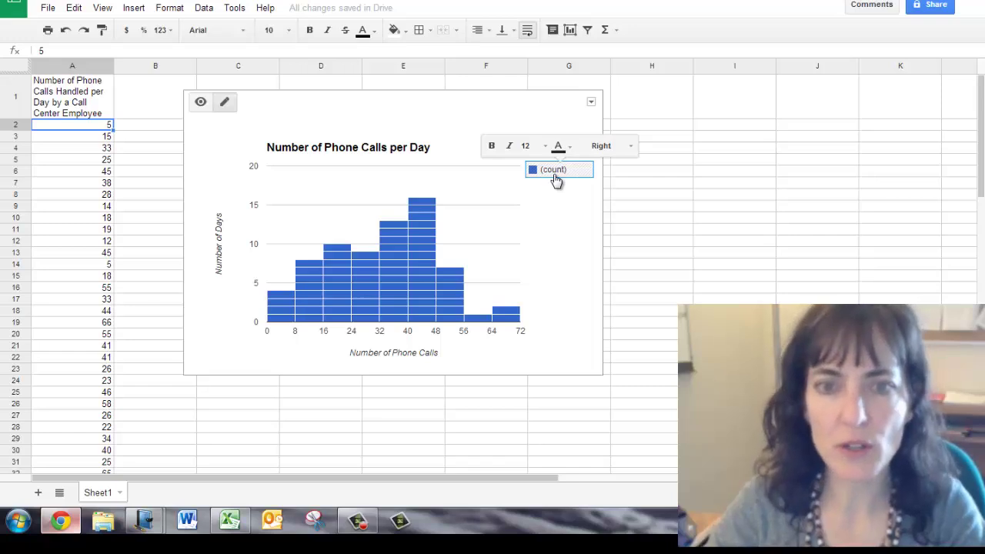
{"action": "right_click", "coordinate": [556, 179]}
{"action": "left_click", "coordinate": [582, 206]}
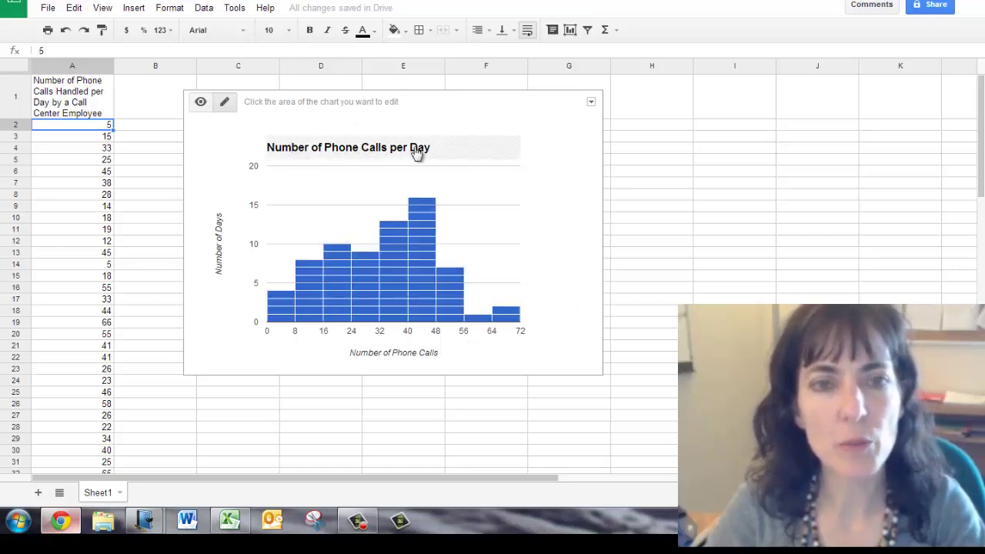
Insert 'Handled' before 'per' so the title reads 'Number of Phone Calls Handled per Day'
{"action": "left_click", "coordinate": [392, 154]}
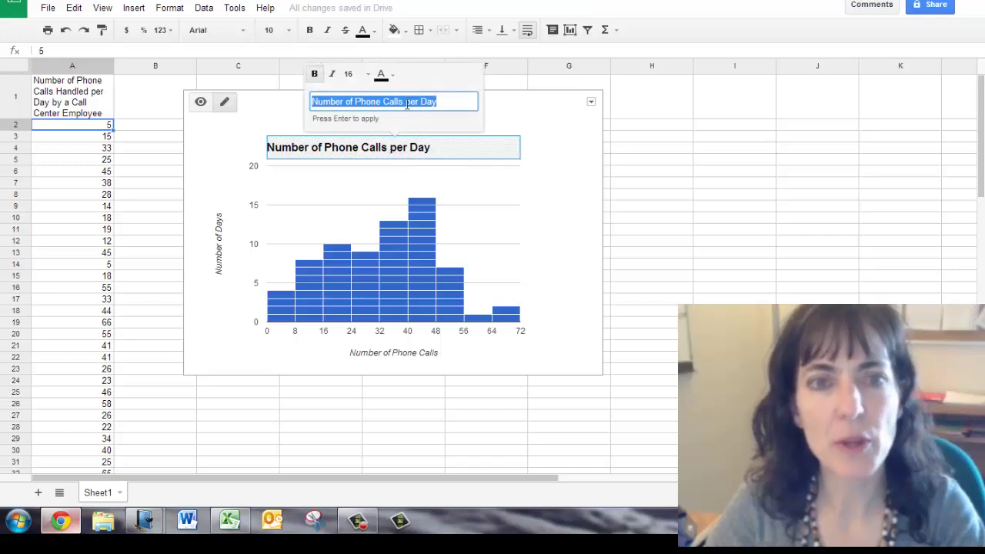
{"action": "left_click", "coordinate": [407, 102]}
{"action": "type", "text": "Ha"}
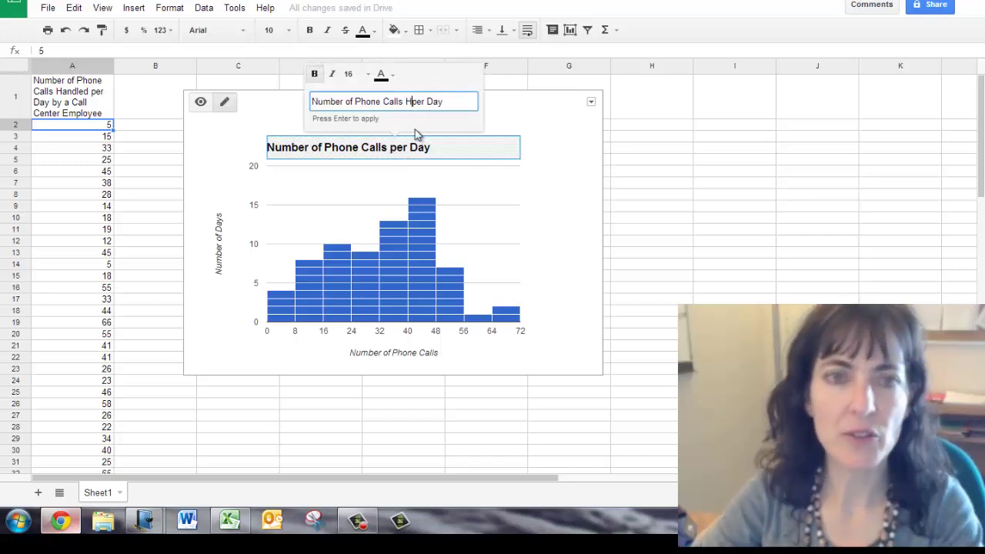
{"action": "type", "text": "ndled"}
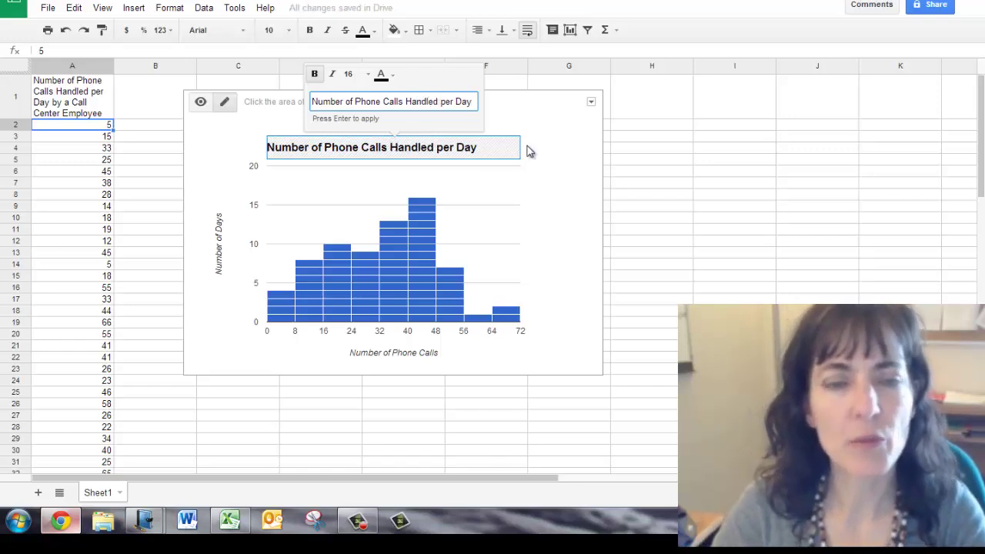
{"action": "left_click", "coordinate": [233, 173]}
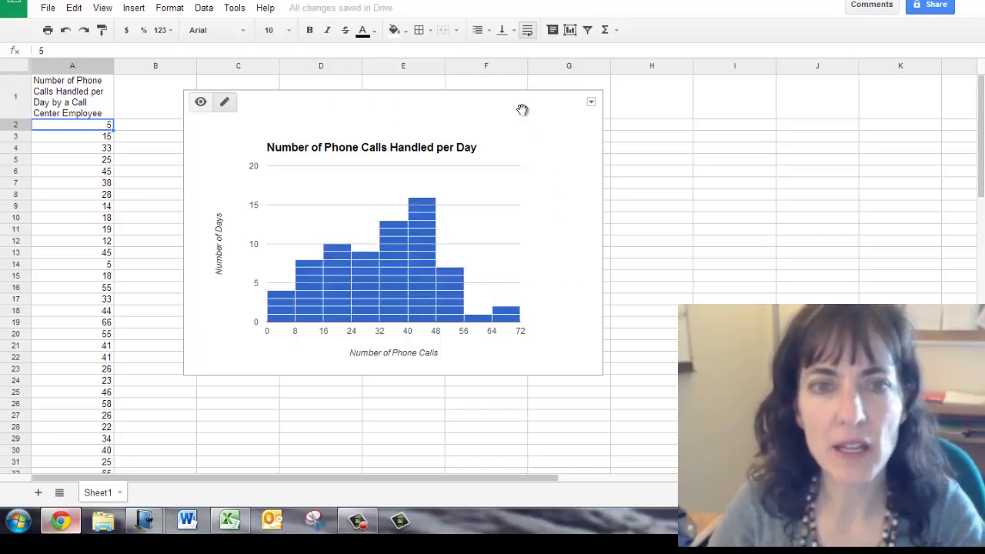
Use Copy chart from the chart's action menu to copy the histogram
{"action": "left_click", "coordinate": [591, 103]}
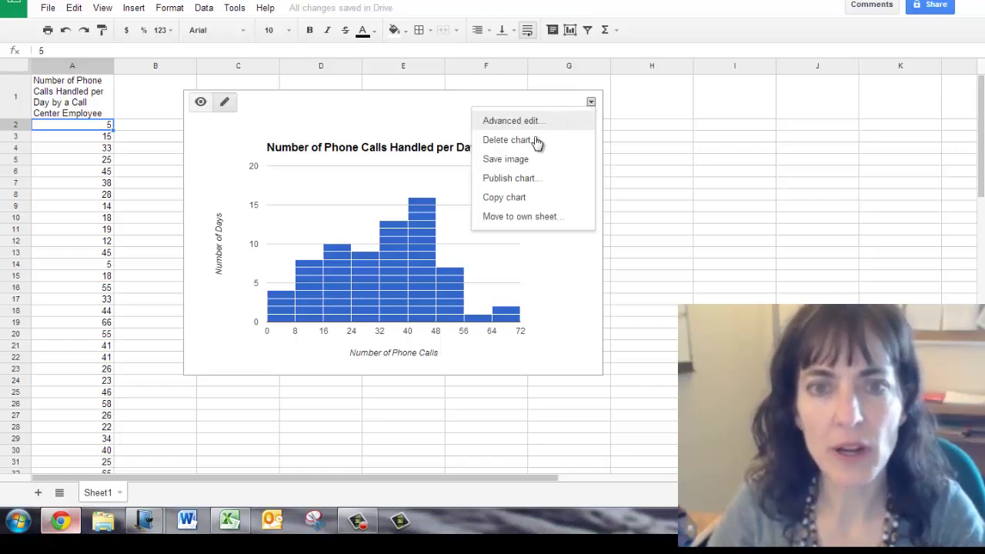
{"action": "left_click", "coordinate": [511, 199]}
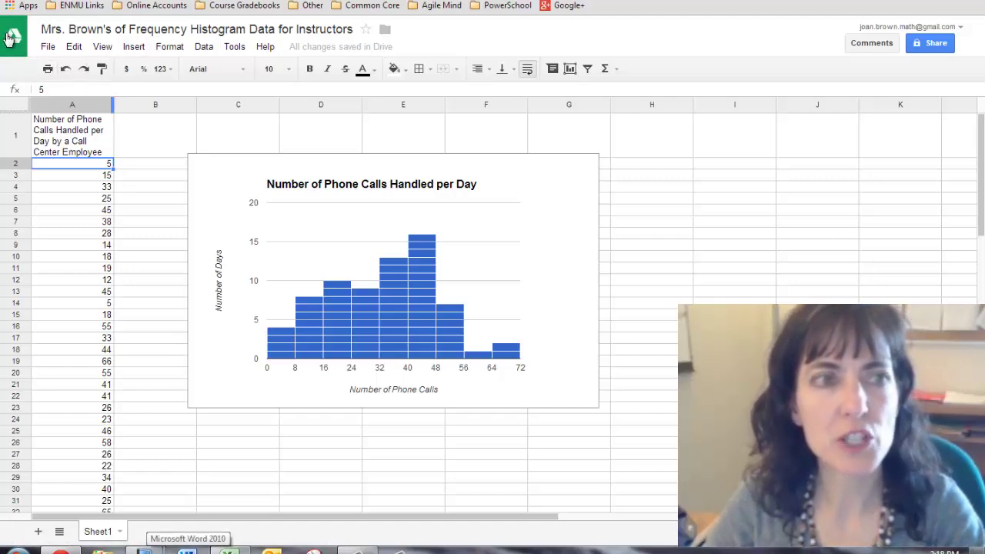
Create a new blank Google Docs document from Google Drive
{"action": "left_click", "coordinate": [4, 41]}
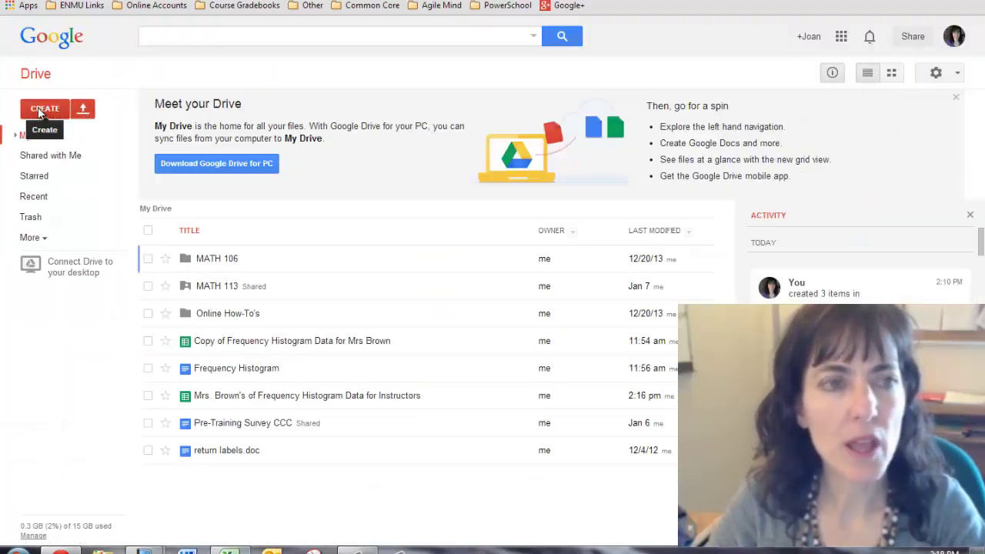
{"action": "left_click", "coordinate": [40, 111]}
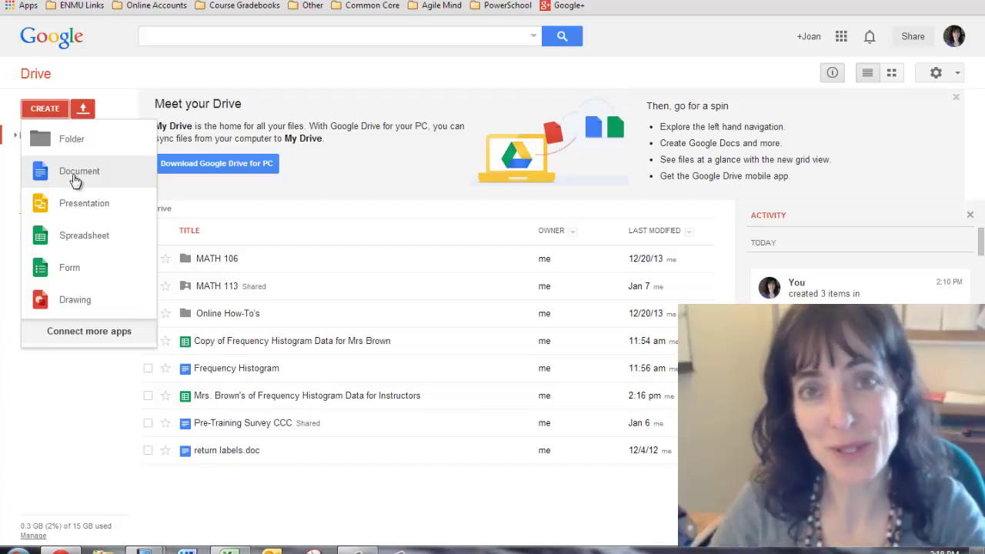
{"action": "left_click", "coordinate": [75, 180]}
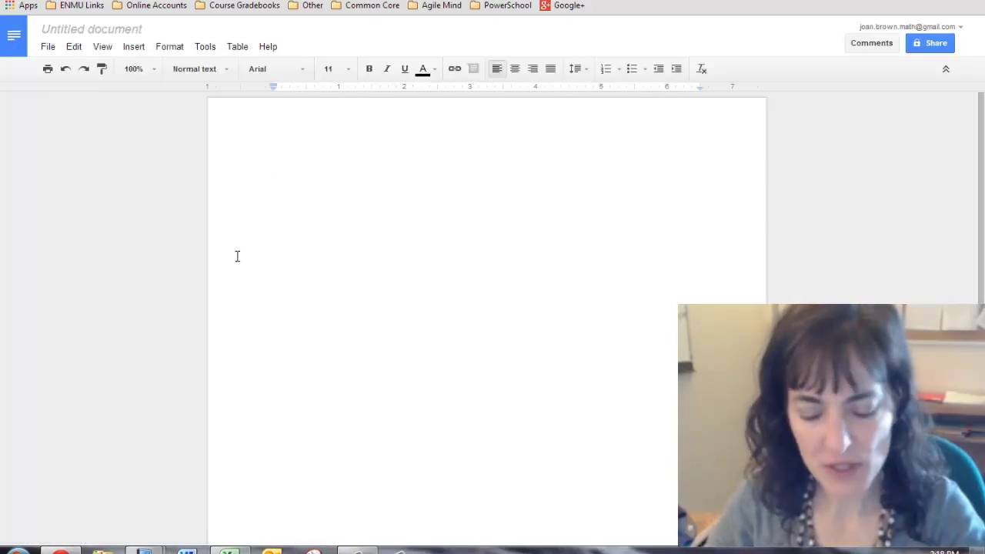
Paste the copied histogram into the blank Untitled document with Ctrl+V
{"action": "key", "text": "ctrl+v"}
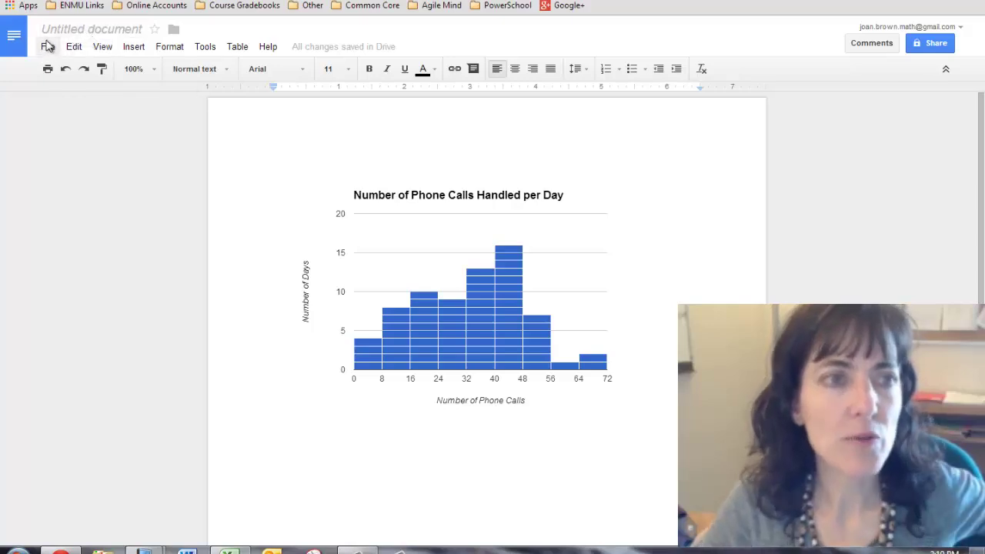
Rename the Untitled document to 'Frequency Homework'
{"action": "left_click", "coordinate": [91, 34]}
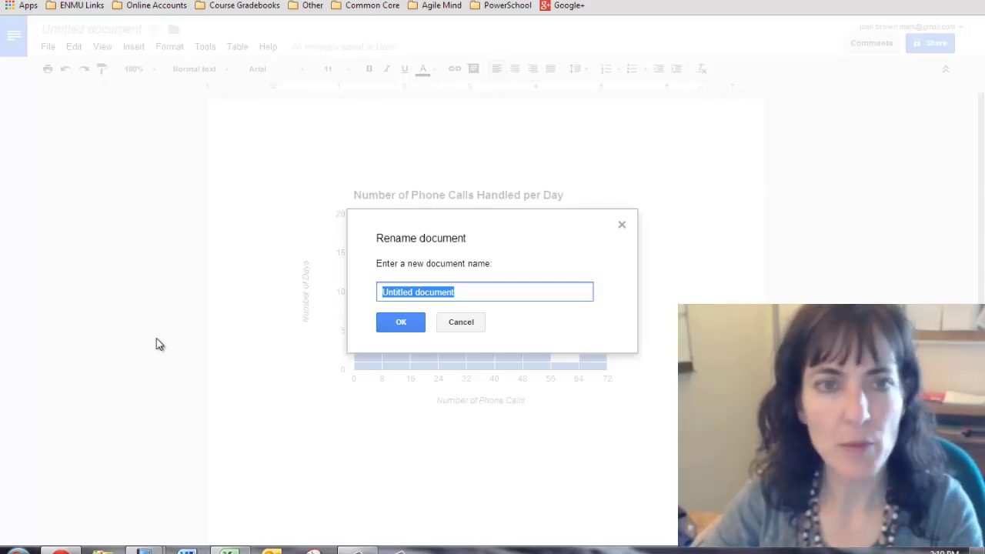
{"action": "type", "text": "F"}
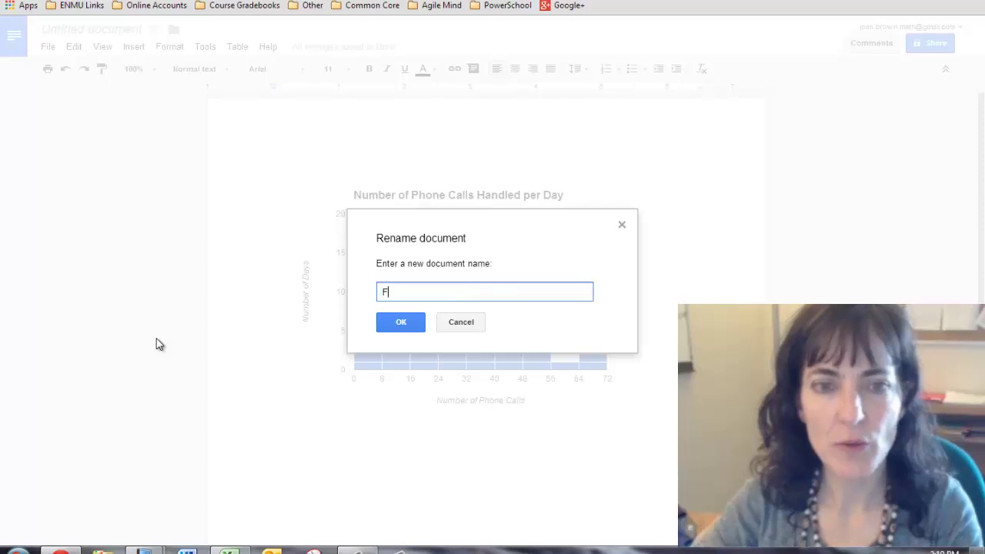
{"action": "type", "text": "requenc"}
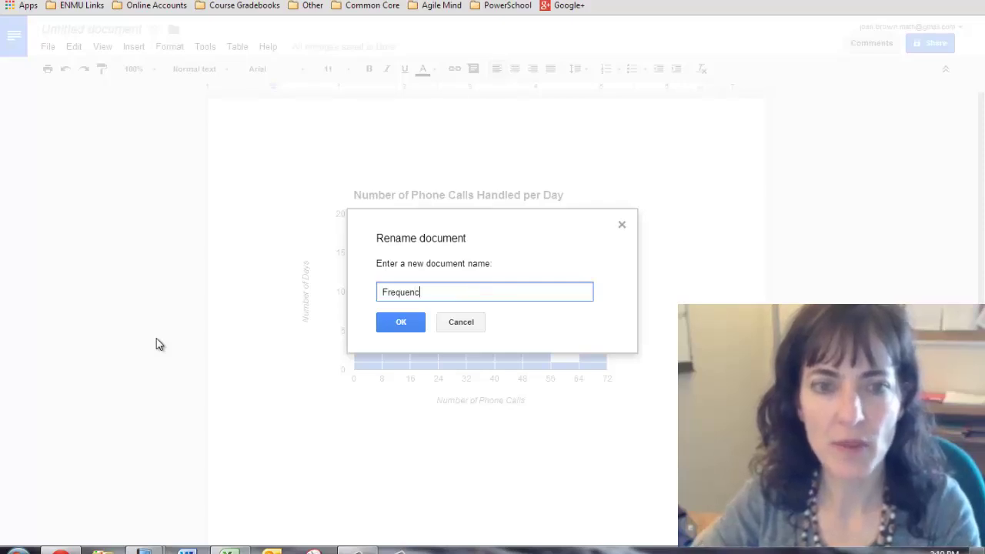
{"action": "type", "text": "y Homework"}
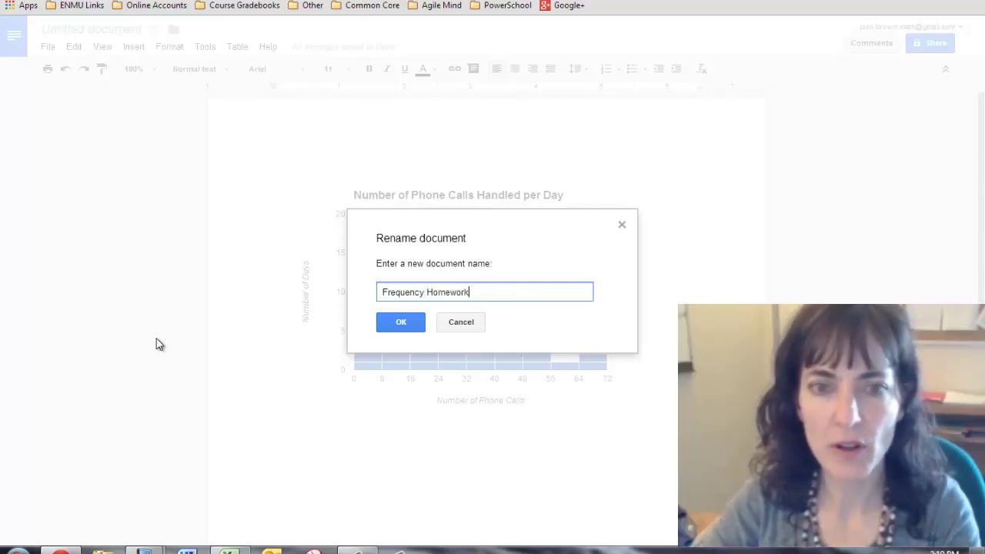
{"action": "left_click", "coordinate": [399, 323]}
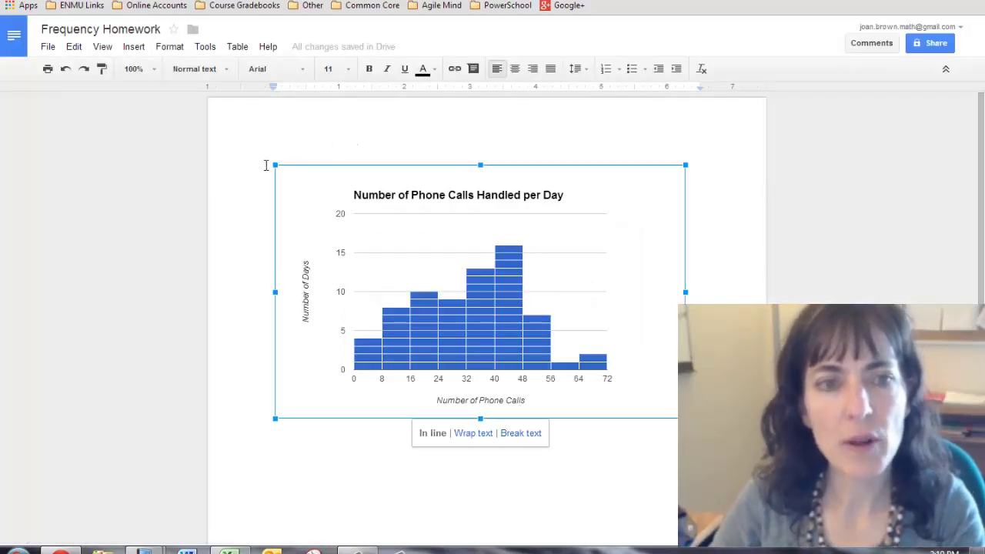
Insert two blank lines above the pasted chart
{"action": "left_click", "coordinate": [258, 182]}
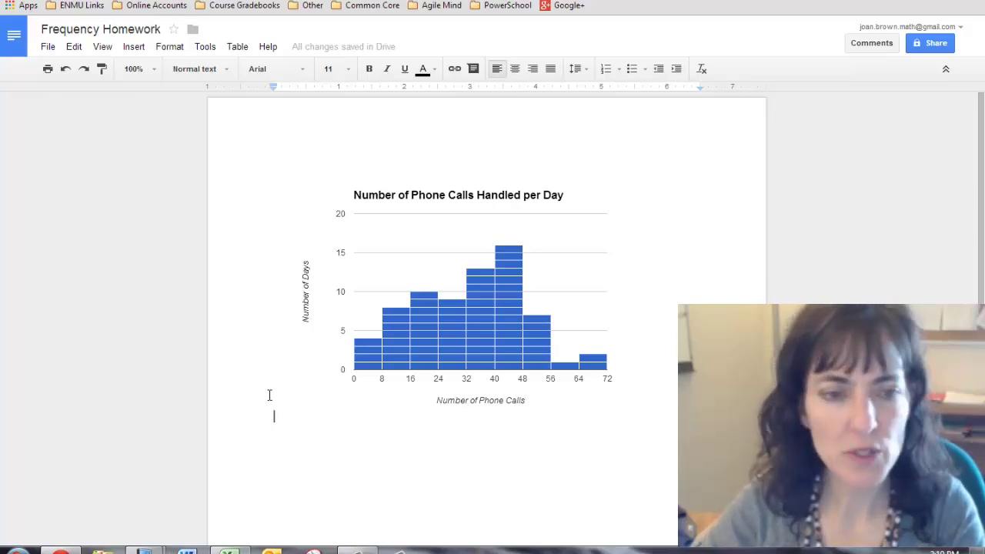
{"action": "key", "text": "Return"}
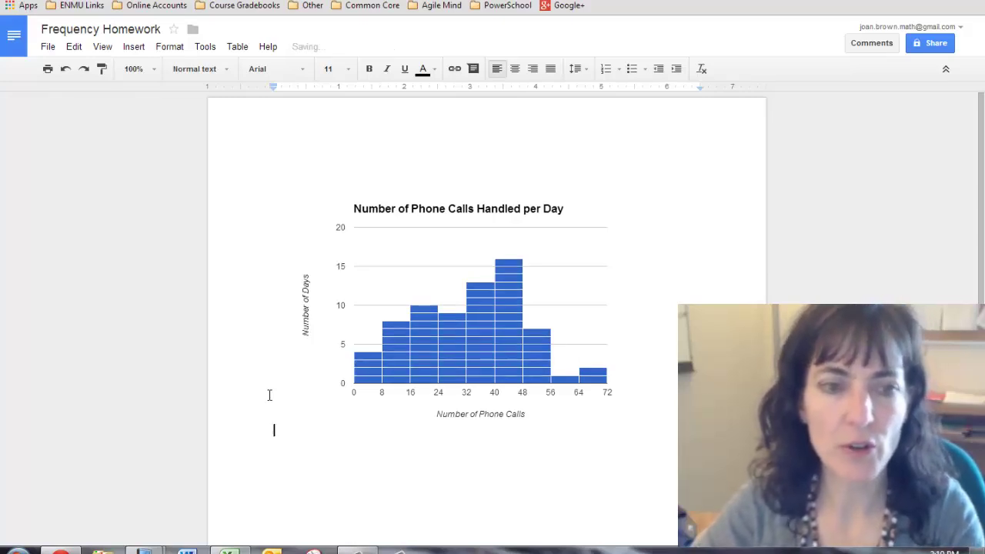
{"action": "key", "text": "Return"}
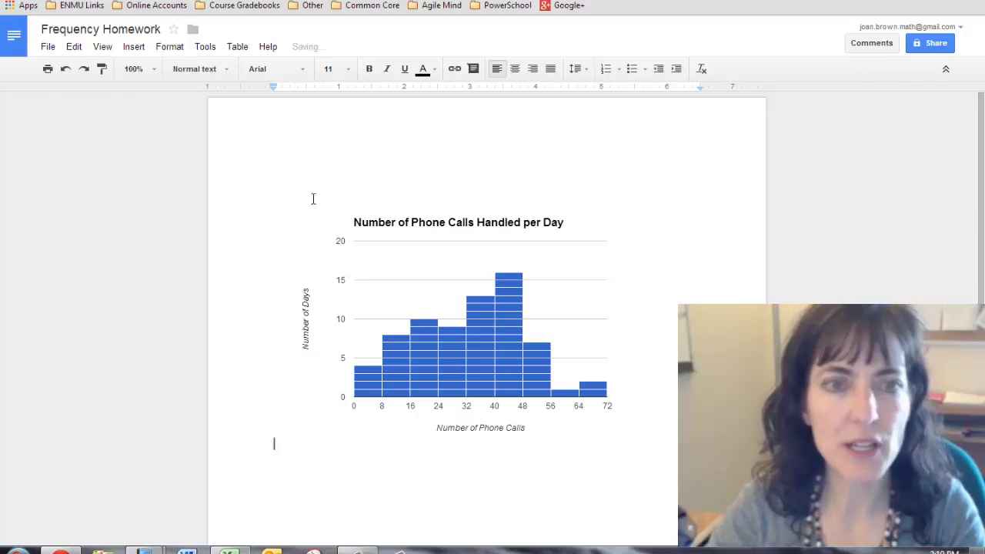
Type the student's name, the instructor's name and 'MATH 106' on separate header lines
{"action": "left_click", "coordinate": [310, 168]}
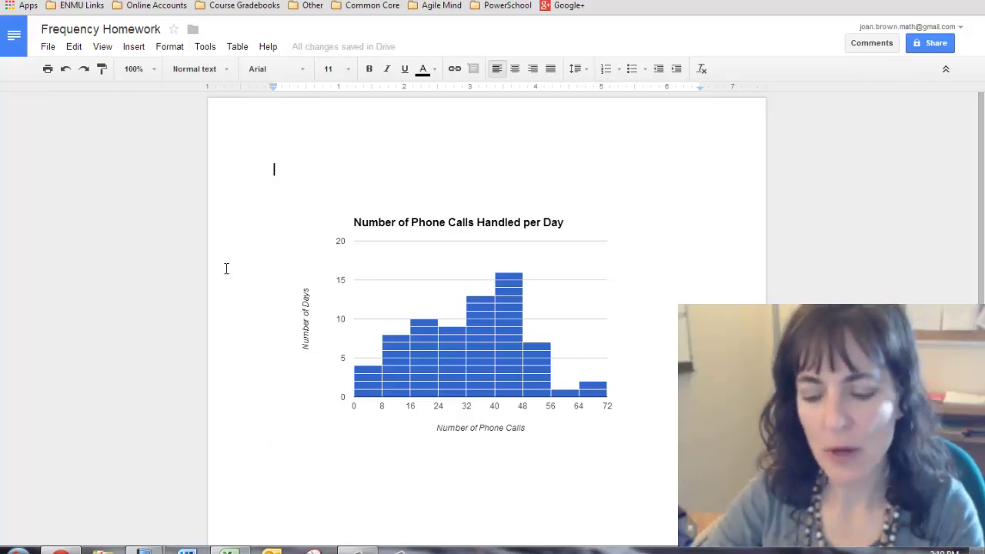
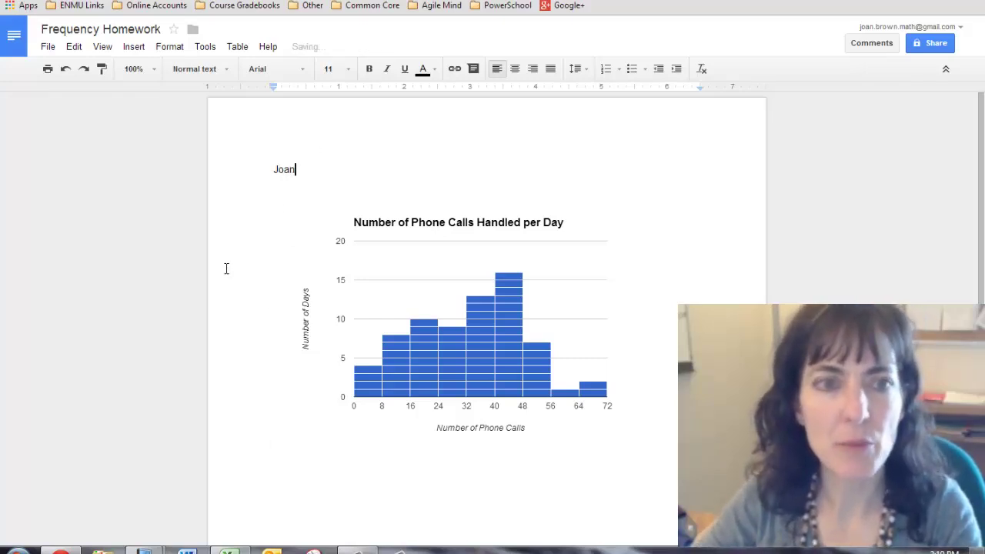
{"action": "key", "text": "Return"}
{"action": "type", "text": "Mrs. Brown"}
{"action": "key", "text": "Return"}
{"action": "type", "text": "MATH"}
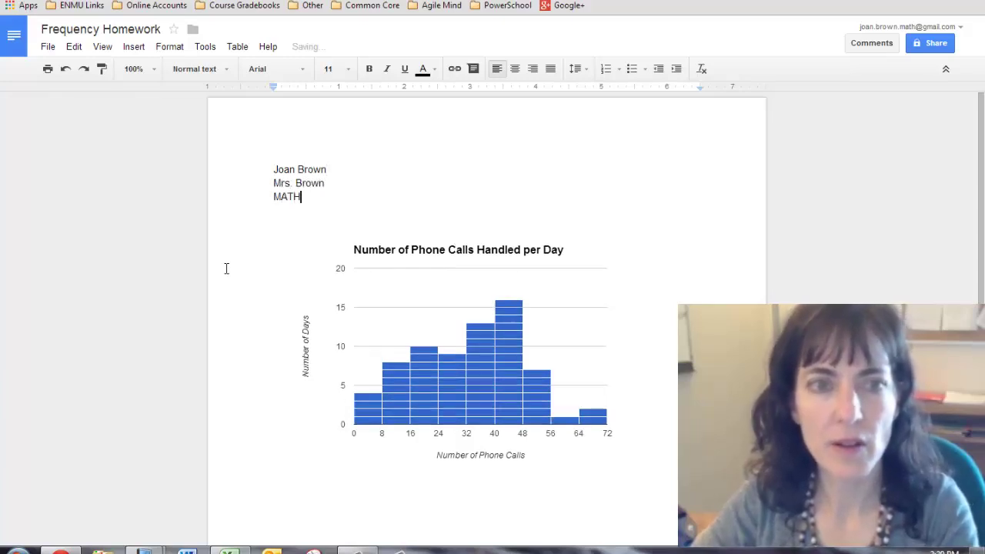
{"action": "type", "text": " 106"}
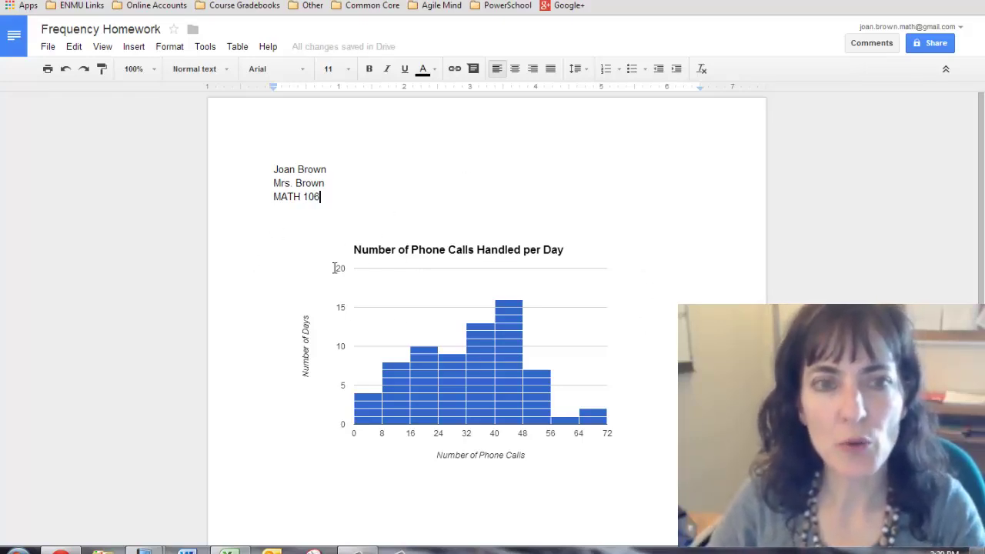
{"action": "left_click", "coordinate": [339, 234]}
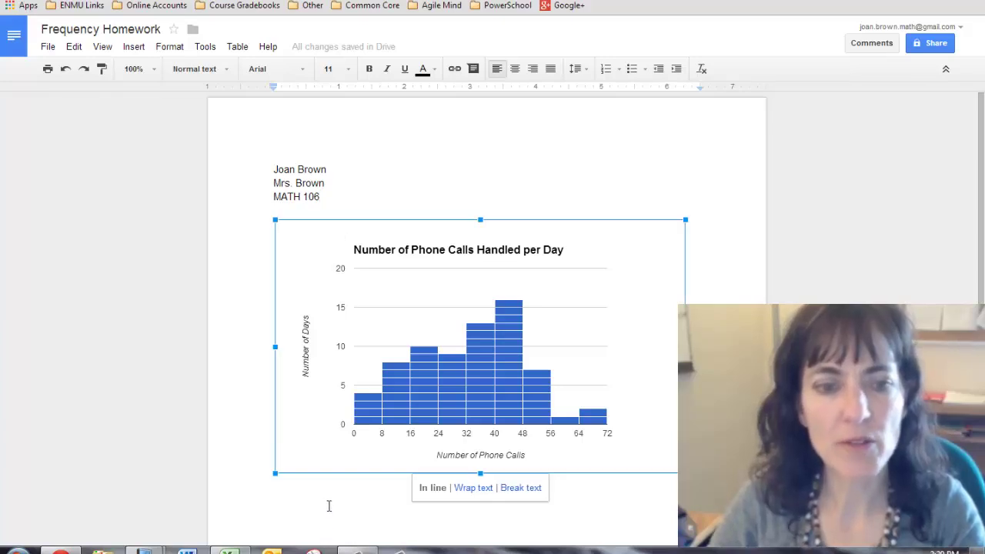
{"action": "left_click", "coordinate": [47, 48]}
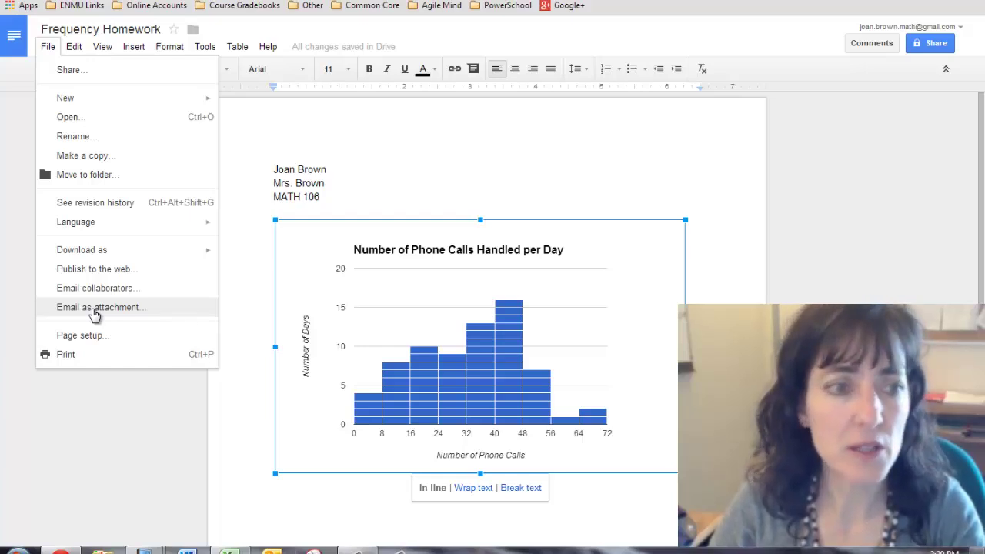
Email the document as a PDF attachment addressed to the instructor's school address
{"action": "left_click", "coordinate": [94, 311]}
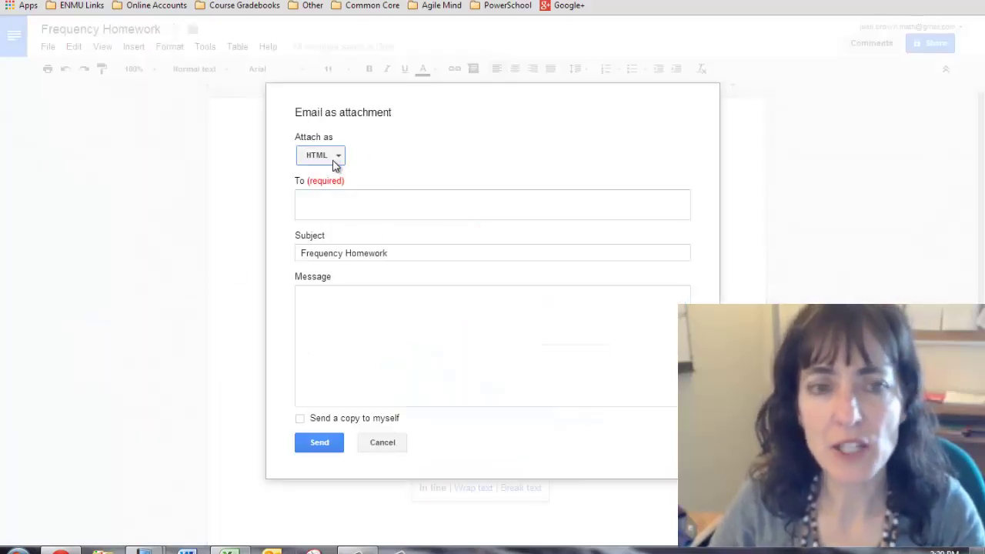
{"action": "left_click", "coordinate": [335, 158]}
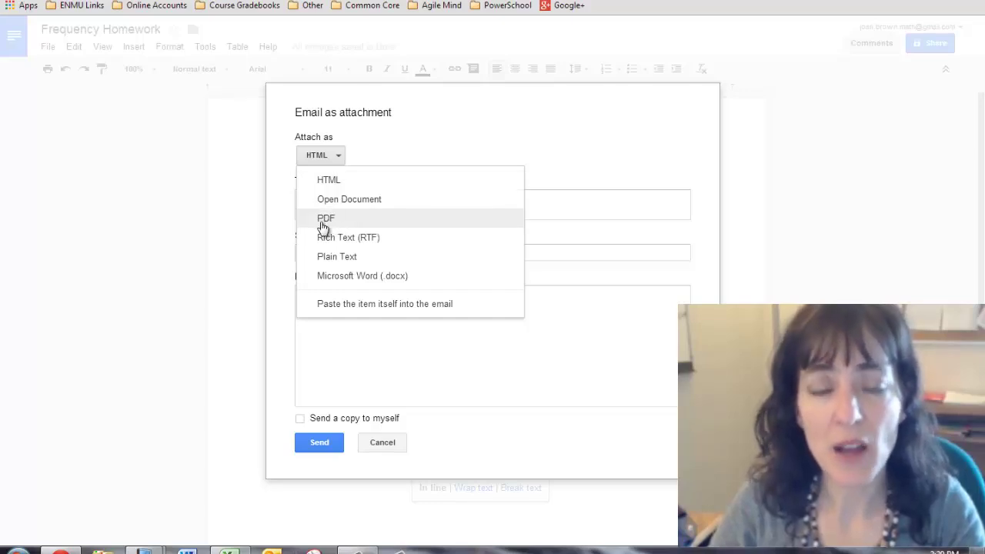
{"action": "left_click", "coordinate": [324, 223]}
{"action": "left_click", "coordinate": [324, 209]}
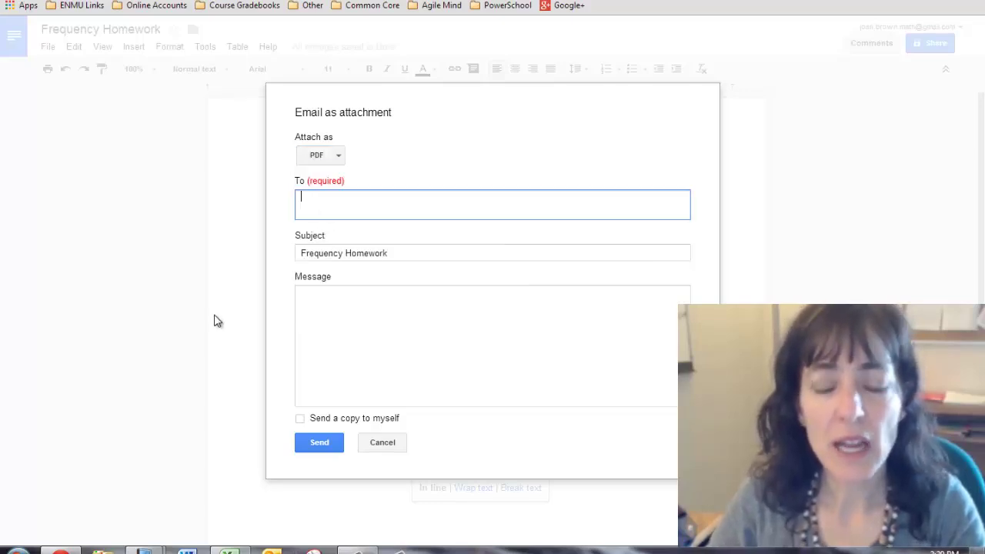
{"action": "type", "text": "joan"}
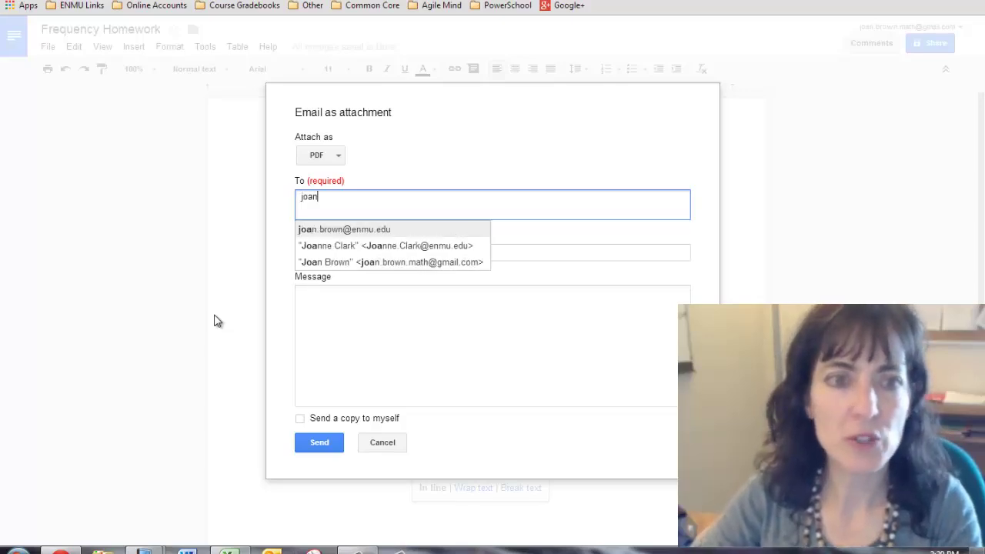
{"action": "type", "text": " b"}
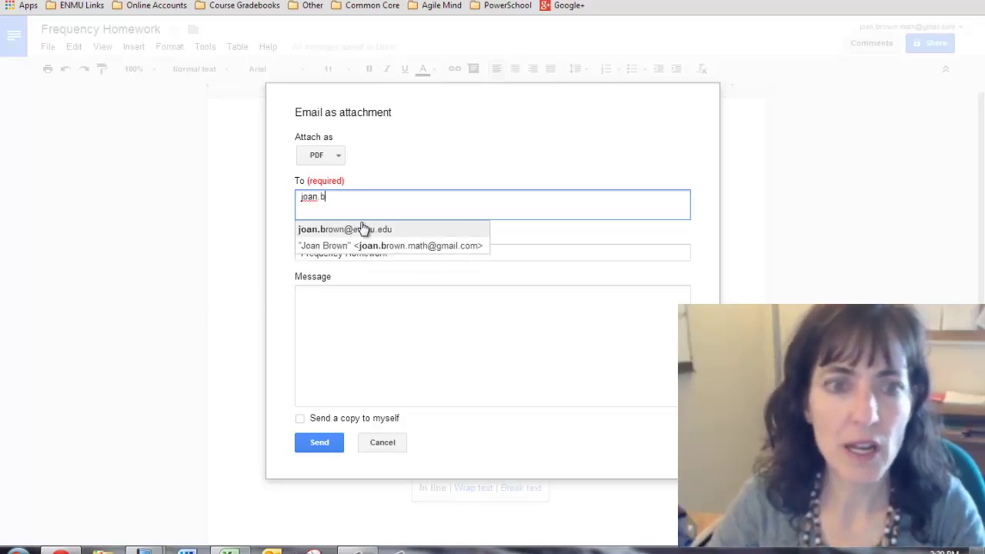
{"action": "left_click", "coordinate": [363, 231]}
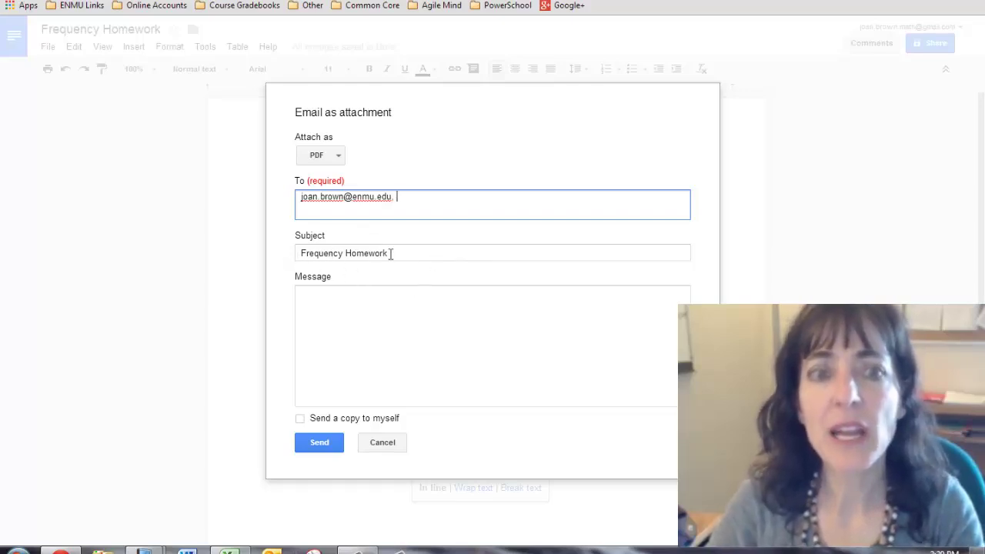
Write 'This is my histogram' signed with the student's name, copy yourself, and send
{"action": "left_click", "coordinate": [322, 316]}
{"action": "type", "text": "T"}
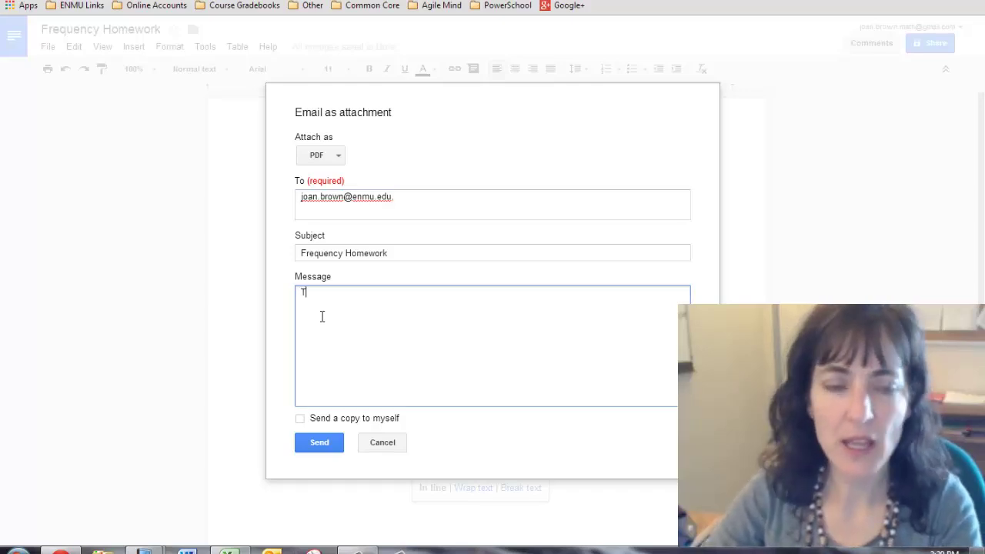
{"action": "type", "text": "his is my "}
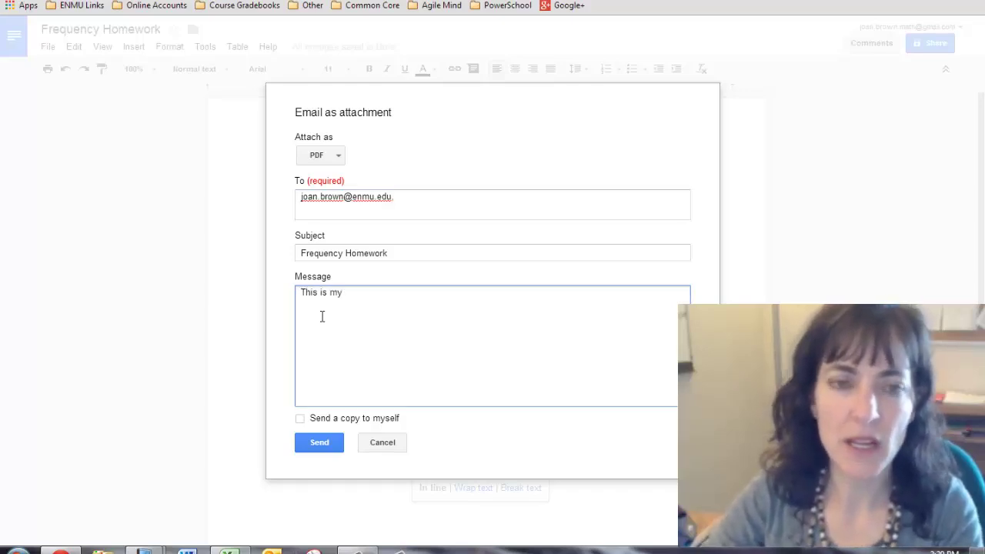
{"action": "type", "text": "histogram."}
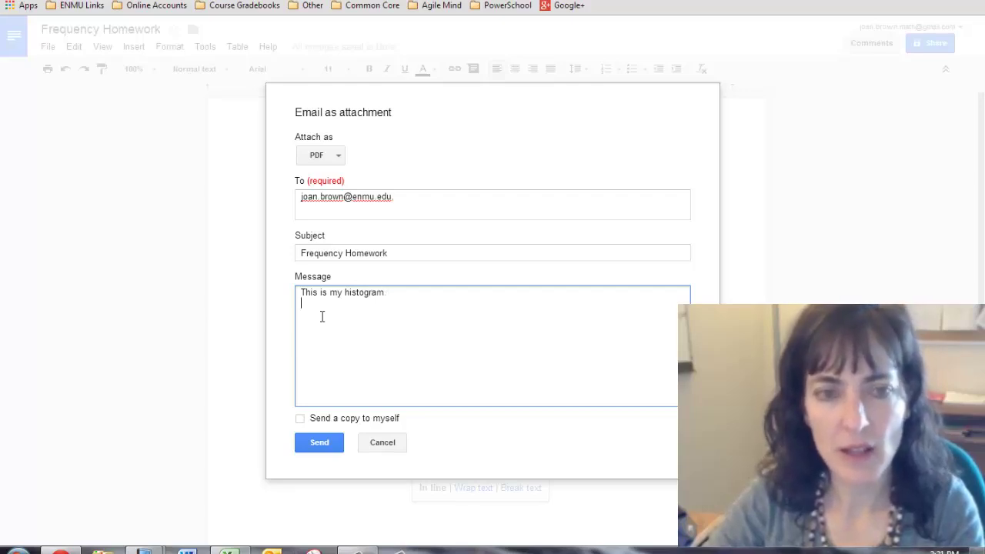
{"action": "type", "text": " M"}
{"action": "key", "text": "BackSpace"}
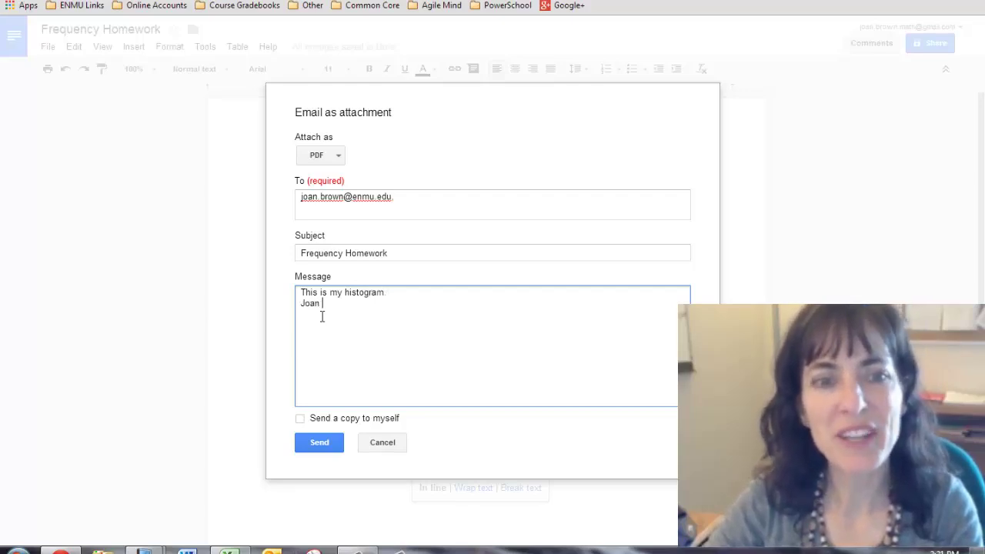
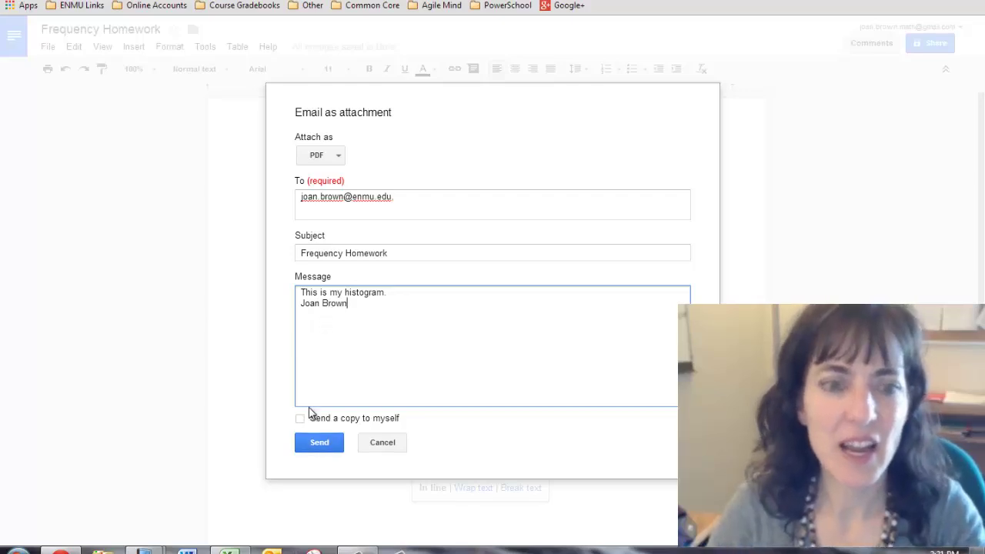
{"action": "left_click", "coordinate": [300, 419]}
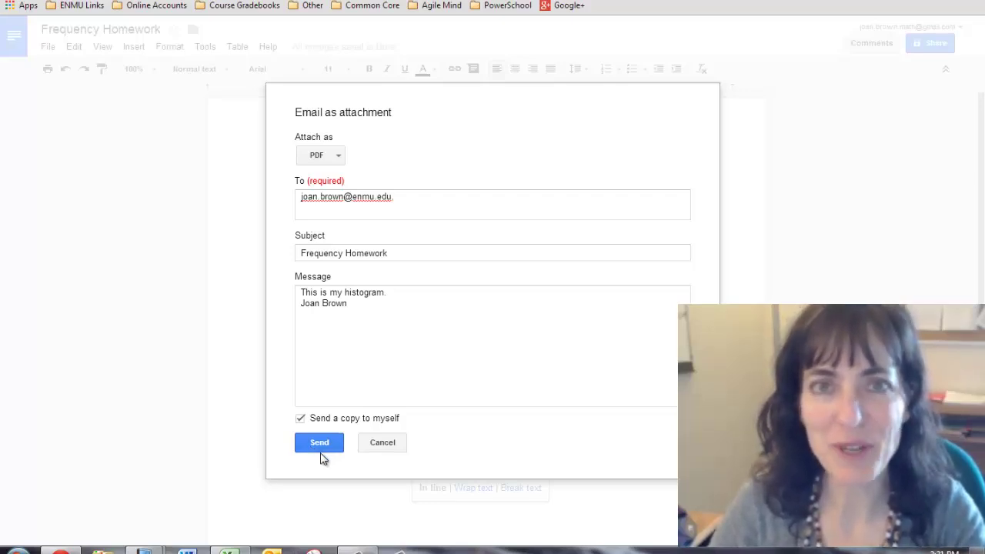
{"action": "left_click", "coordinate": [311, 448]}
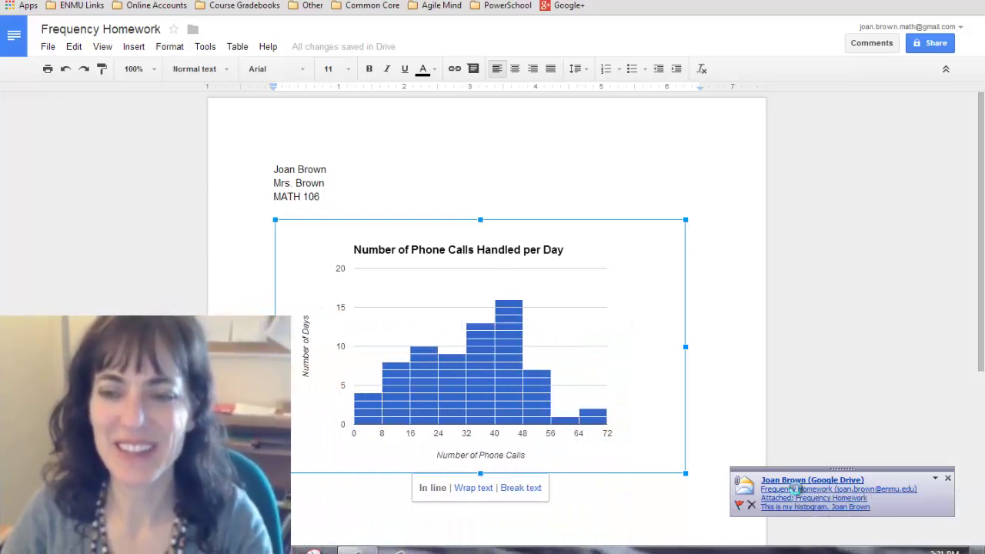
Open the received email and preview Frequency Homework.pdf, scrolling through its header and histogram
{"action": "left_click", "coordinate": [796, 490]}
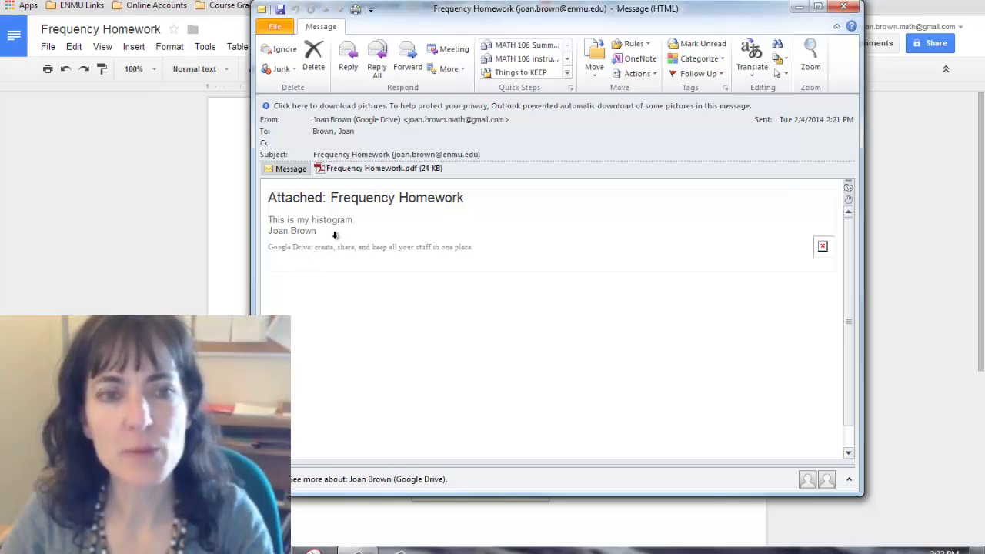
{"action": "left_click", "coordinate": [380, 173]}
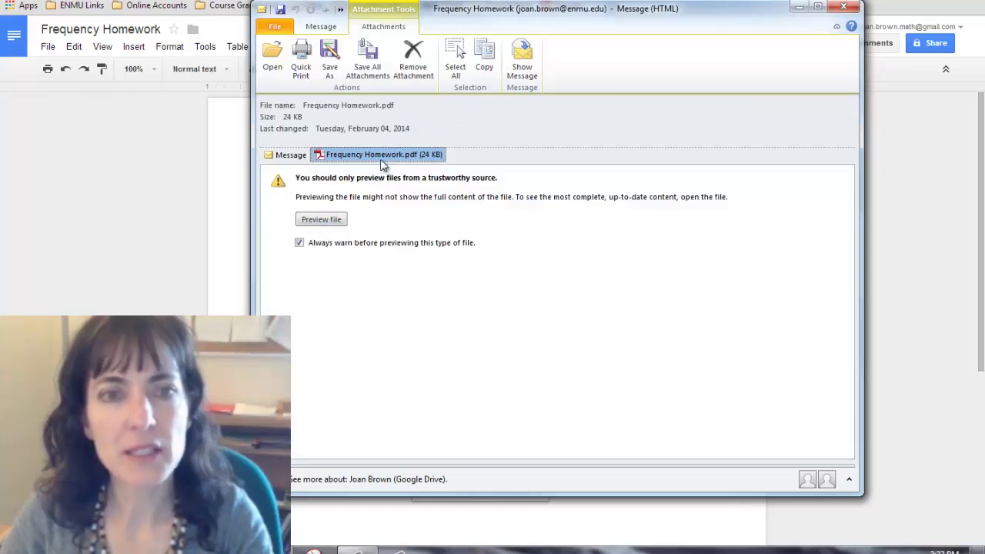
{"action": "left_click", "coordinate": [323, 222]}
{"action": "scroll", "coordinate": [335, 296], "scroll_direction": "down", "scroll_amount": 3}
{"action": "scroll", "coordinate": [335, 300], "scroll_direction": "up", "scroll_amount": 2}
{"action": "scroll", "coordinate": [335, 299], "scroll_direction": "down", "scroll_amount": 1}
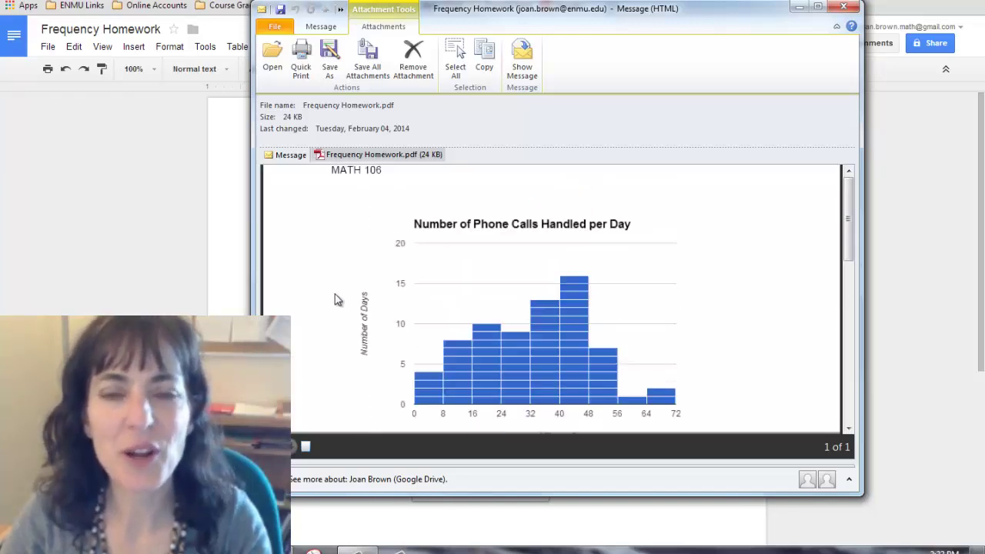
{"action": "scroll", "coordinate": [335, 299], "scroll_direction": "down", "scroll_amount": 1}
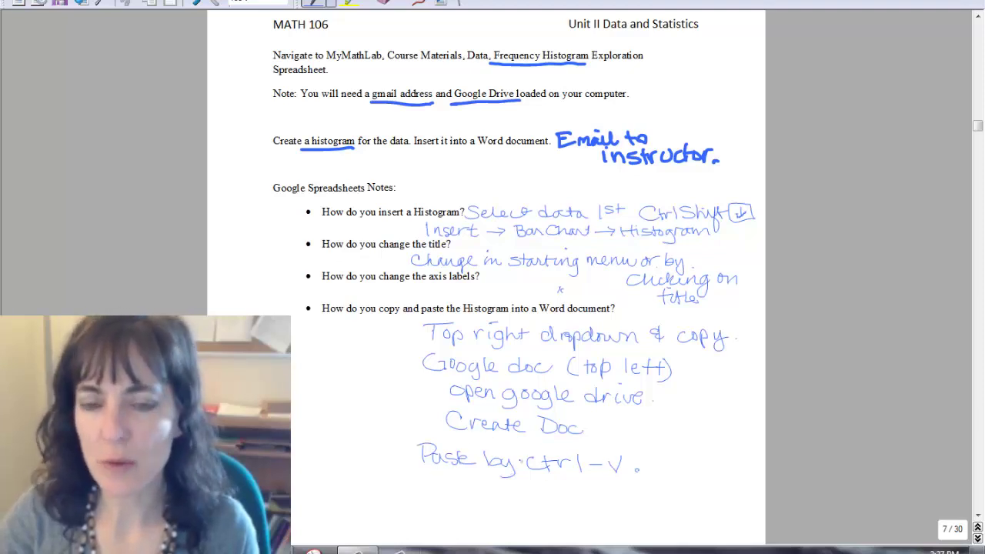
Scroll down page 7 of the notes to the space below the histogram questions
{"action": "scroll", "coordinate": [486, 308], "scroll_direction": "down", "scroll_amount": 3}
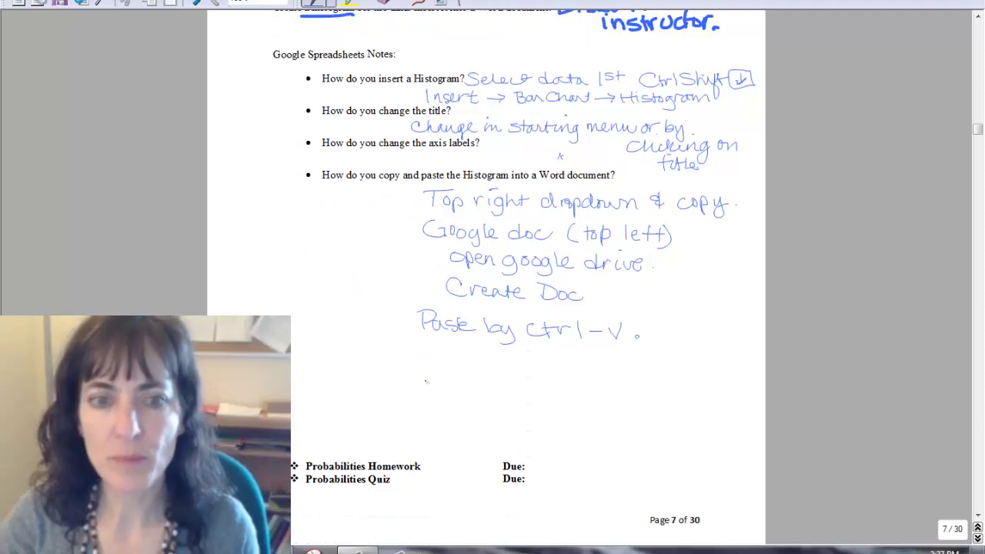